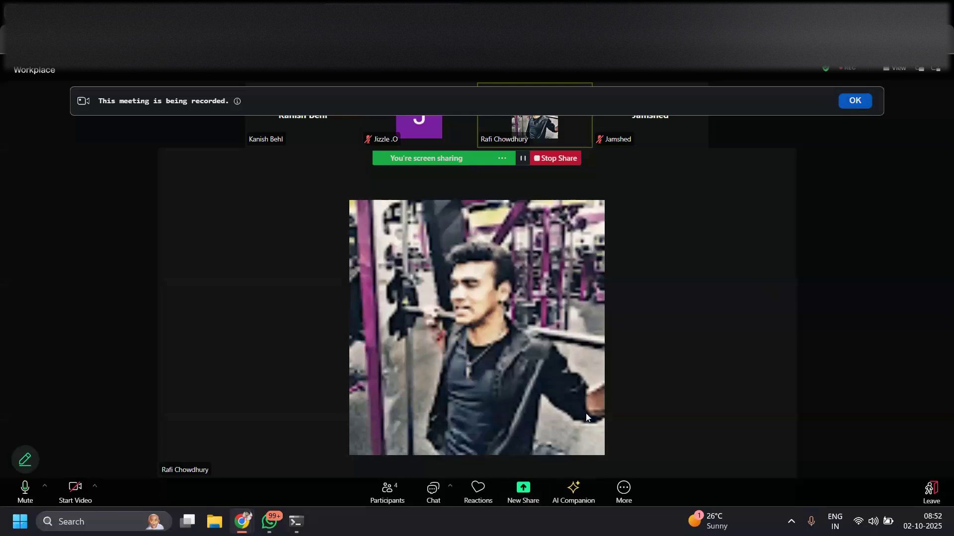
Step: Dismiss the meeting recording notice and open the bin folder of the Apache Tomcat directory
click(851, 103)
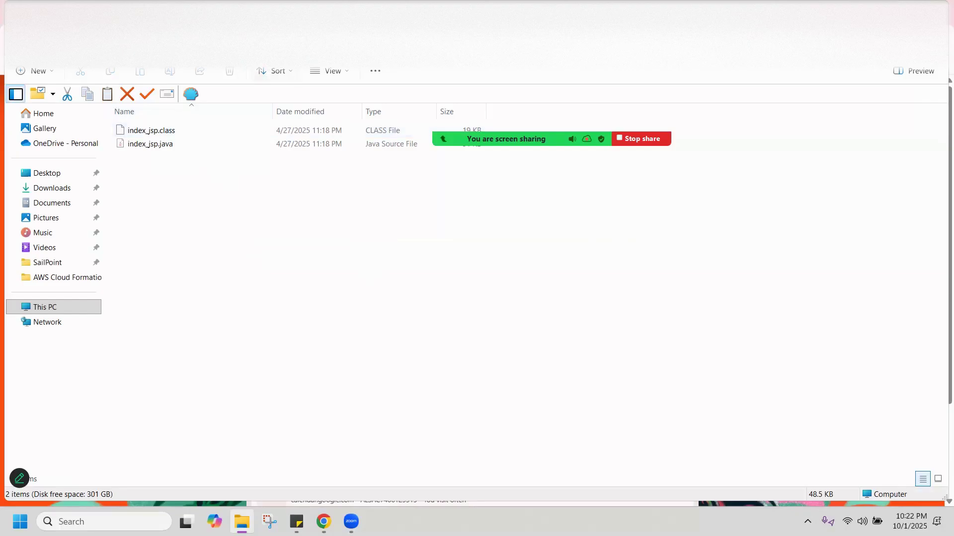
key(alt+Left)
click(145, 133)
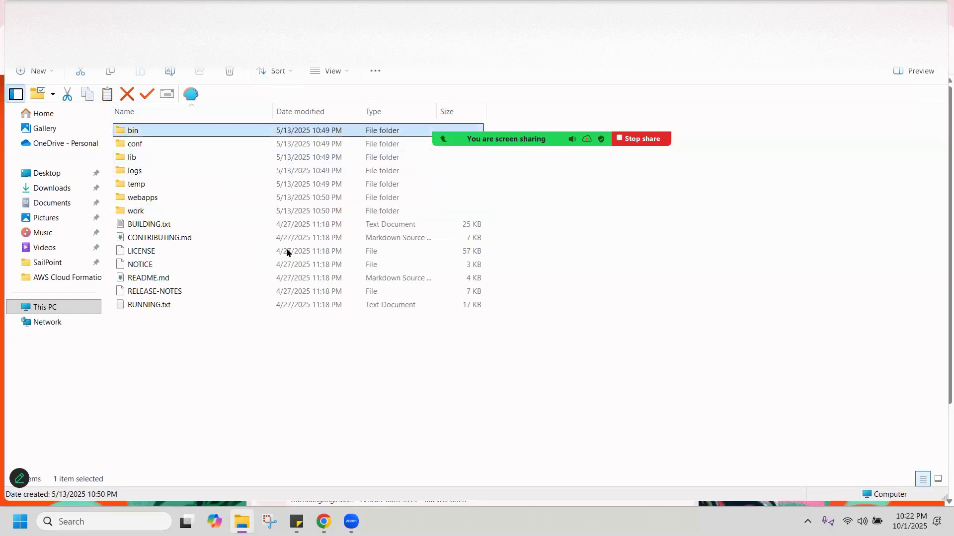
key(Return)
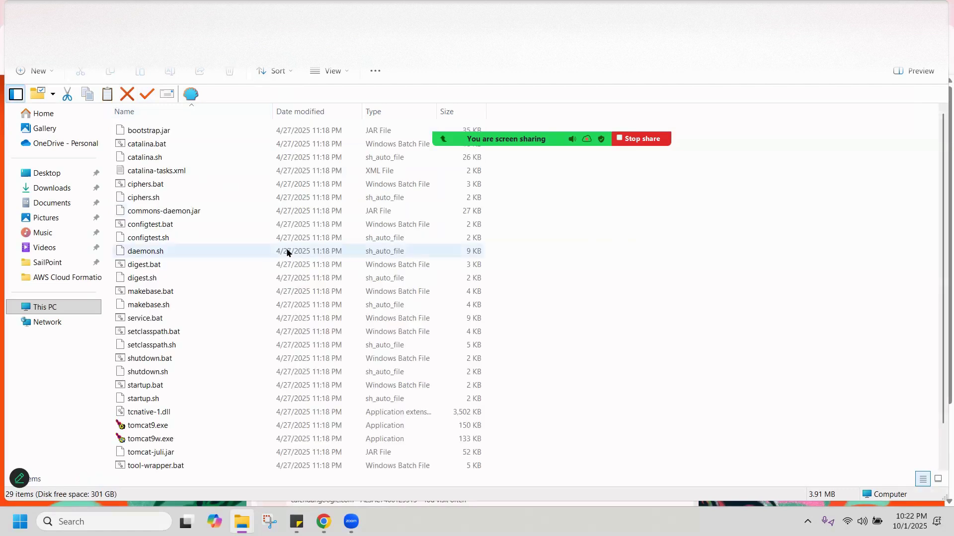
key(ctrl+e)
text(bat)
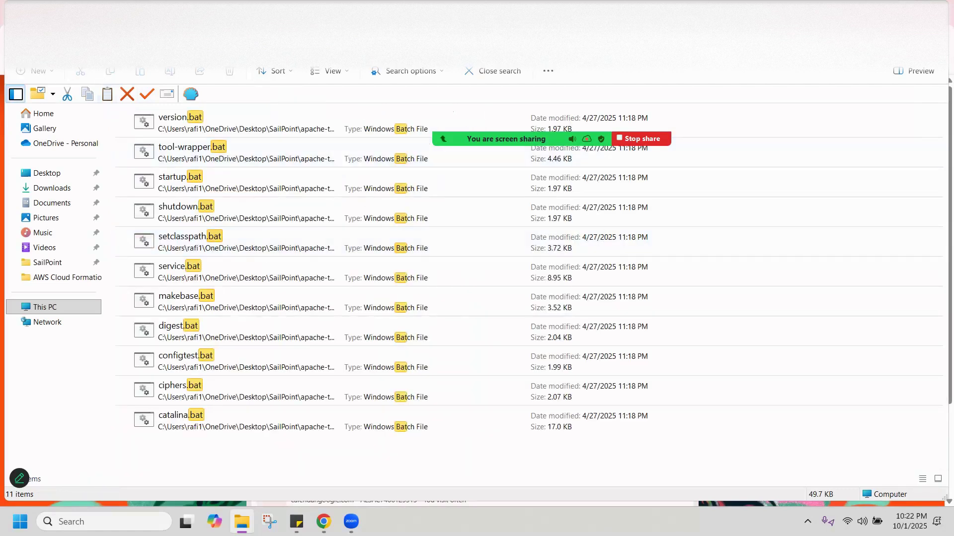
key(Escape)
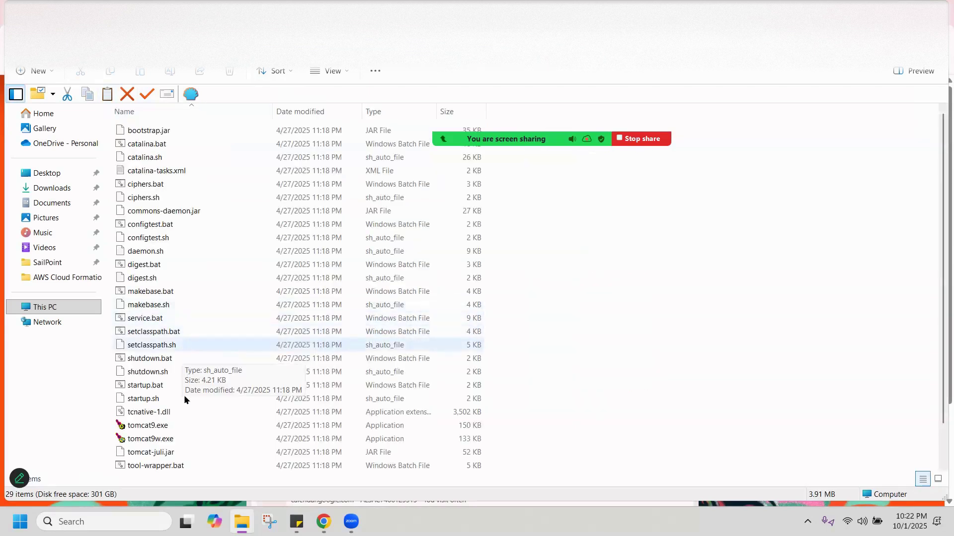
Step: Run startup.bat from the bin folder to start the Tomcat server
click(167, 386)
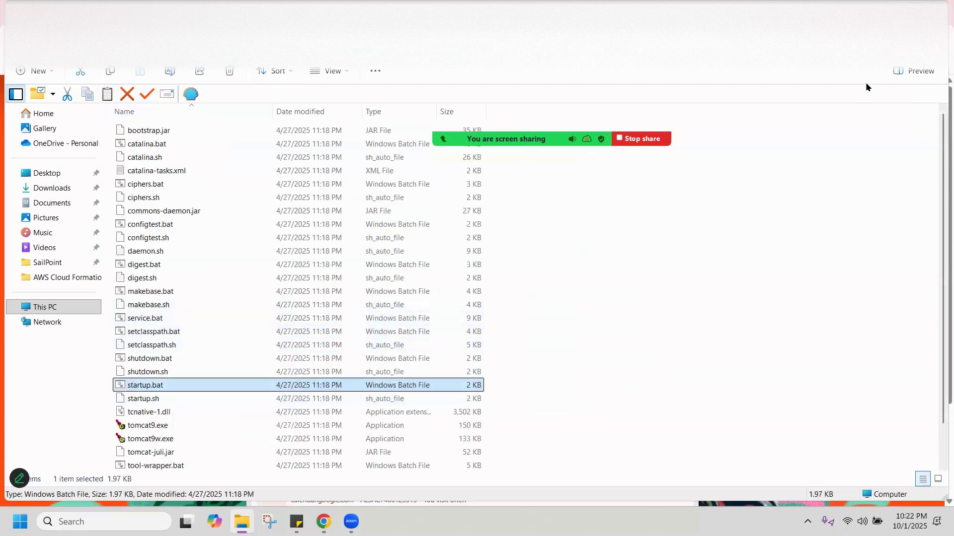
double_click(168, 386)
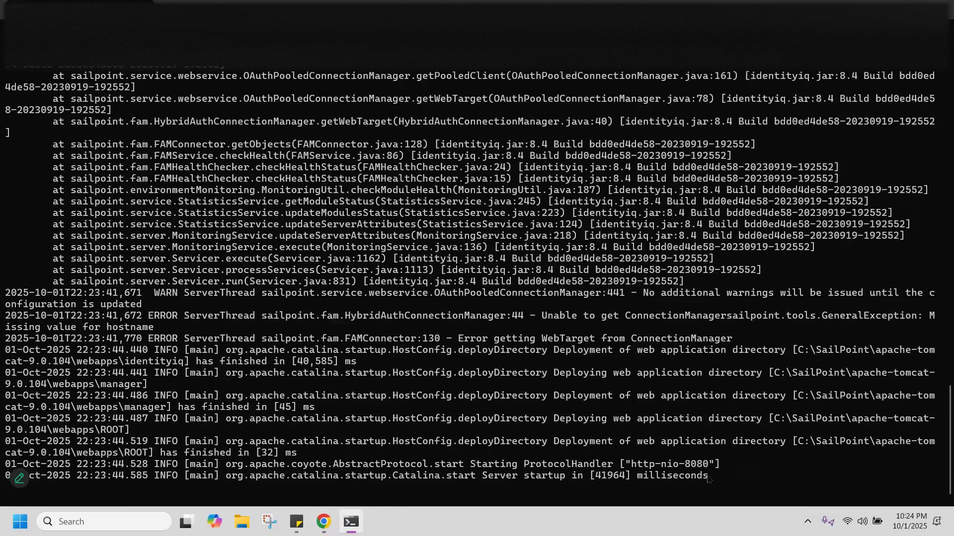
Step: Switch to SailPoint IdentityIQ in the browser and open the Application Definition page
key(alt+Tab)
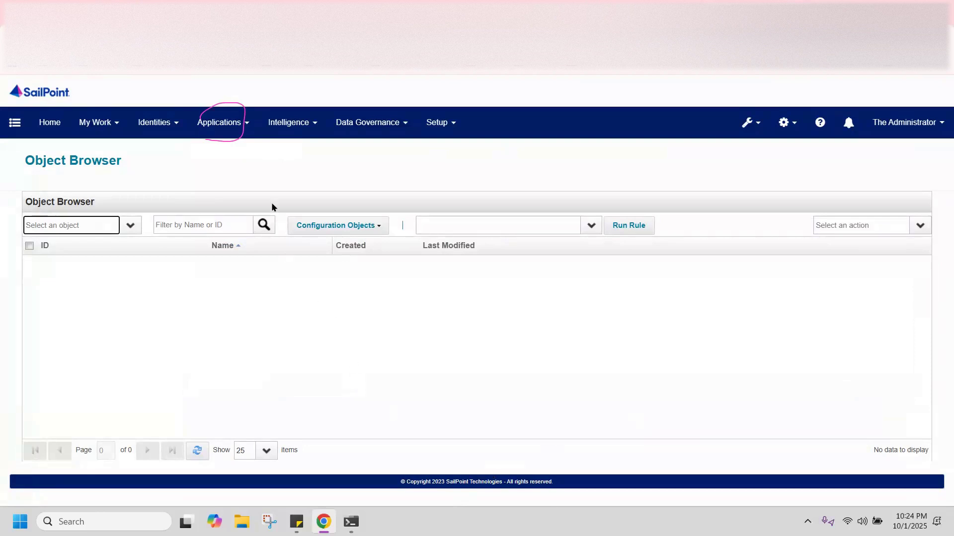
key(Down)
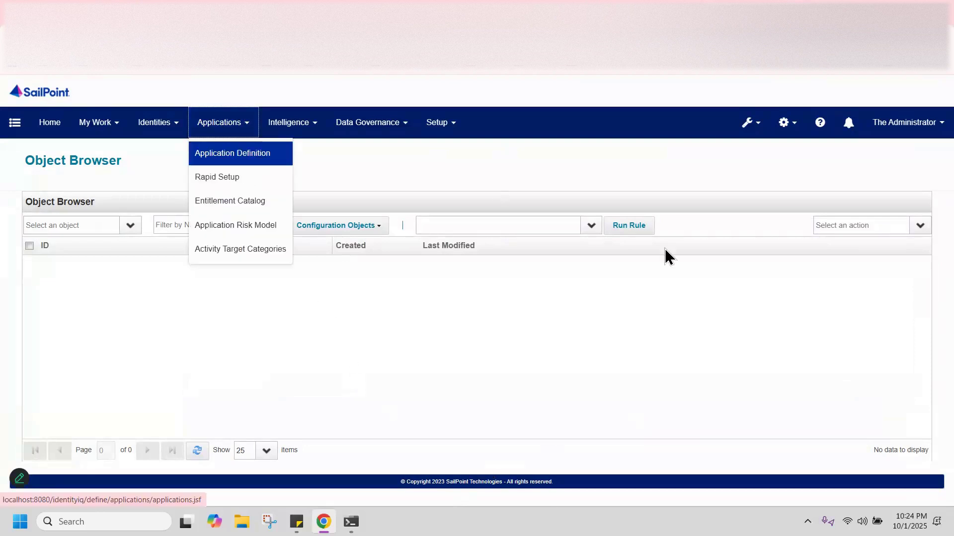
key(Return)
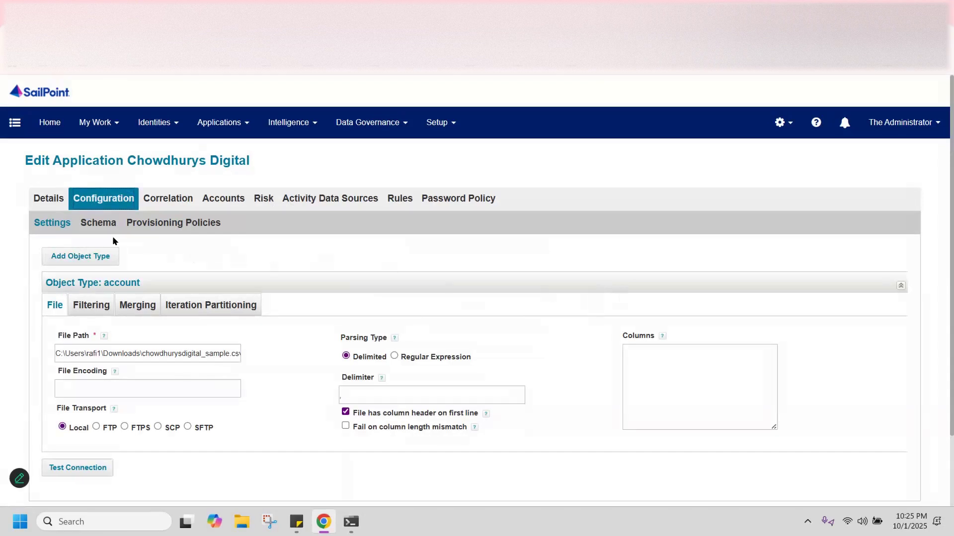
Step: Review the account schema attributes of the Chowdhurys Digital application and its data preview, closing the preview when done
click(98, 224)
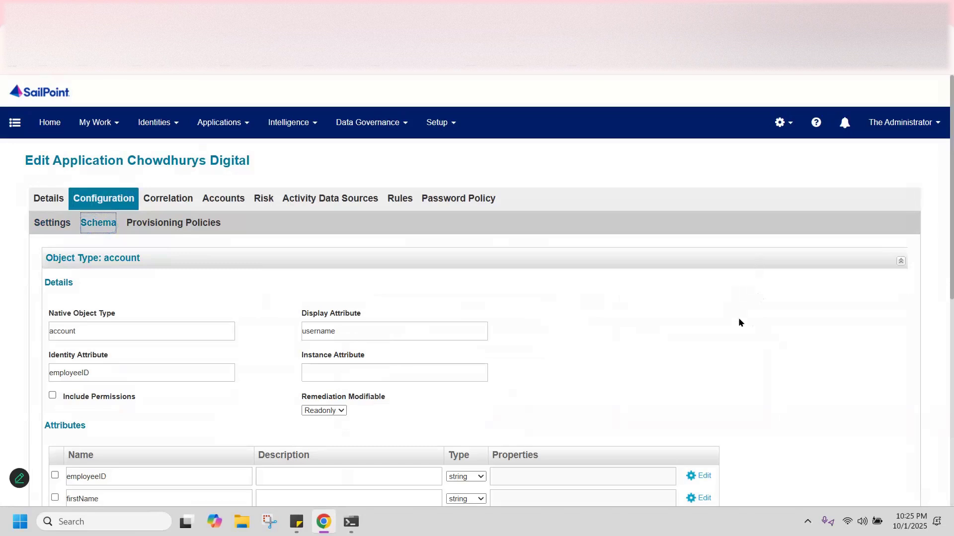
scroll(754, 331, down, 7)
scroll(755, 334, up, 1)
scroll(755, 333, down, 1)
scroll(755, 337, down, 1)
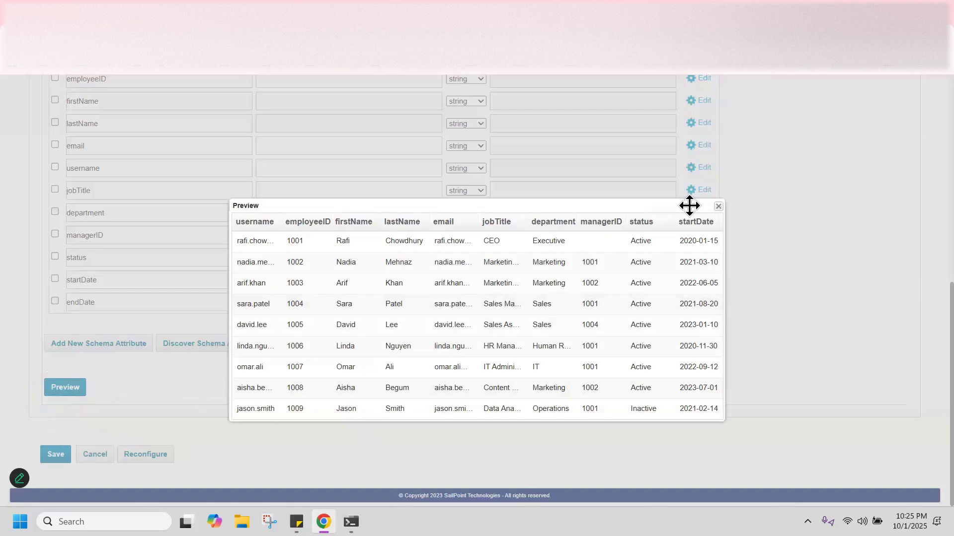
click(718, 207)
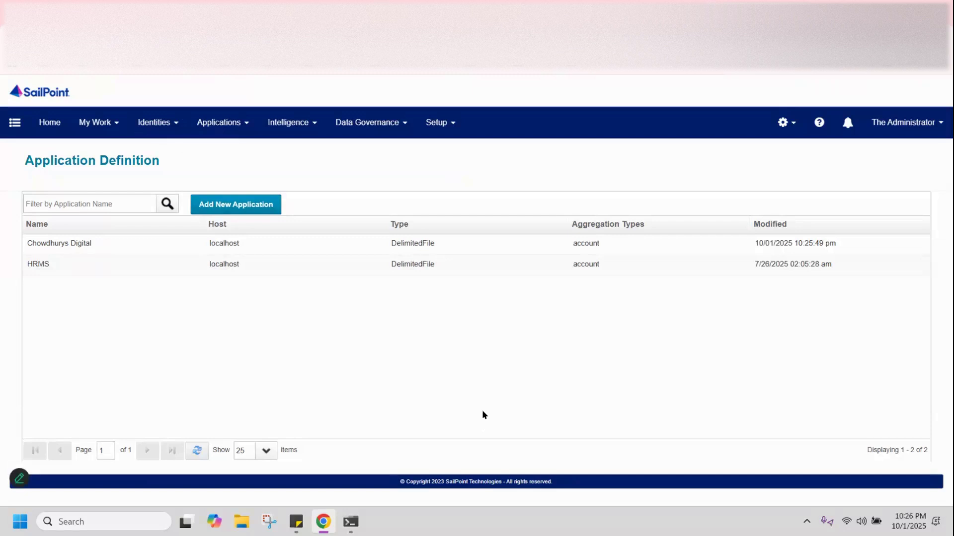
Step: Open the Identity Warehouse and view the attributes of the sixth identity in the list
click(167, 123)
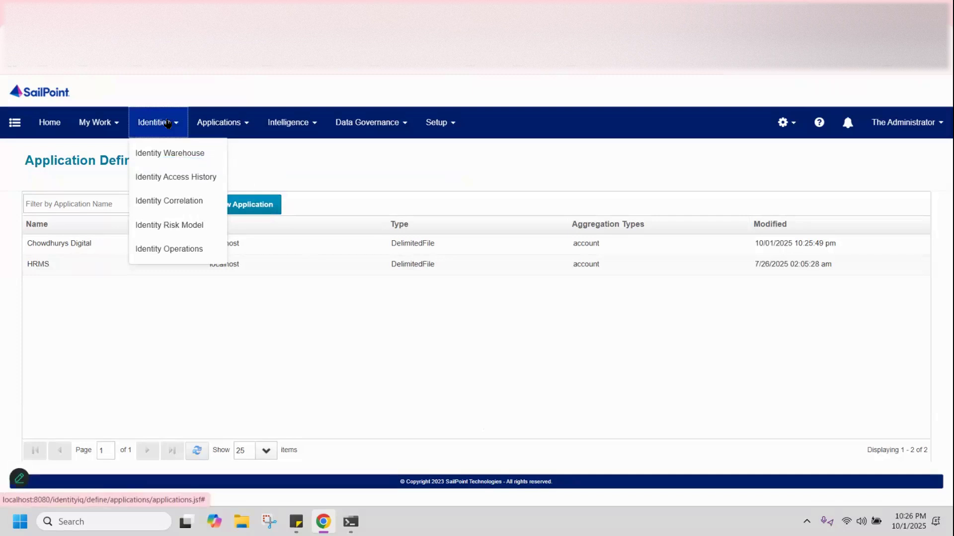
click(192, 156)
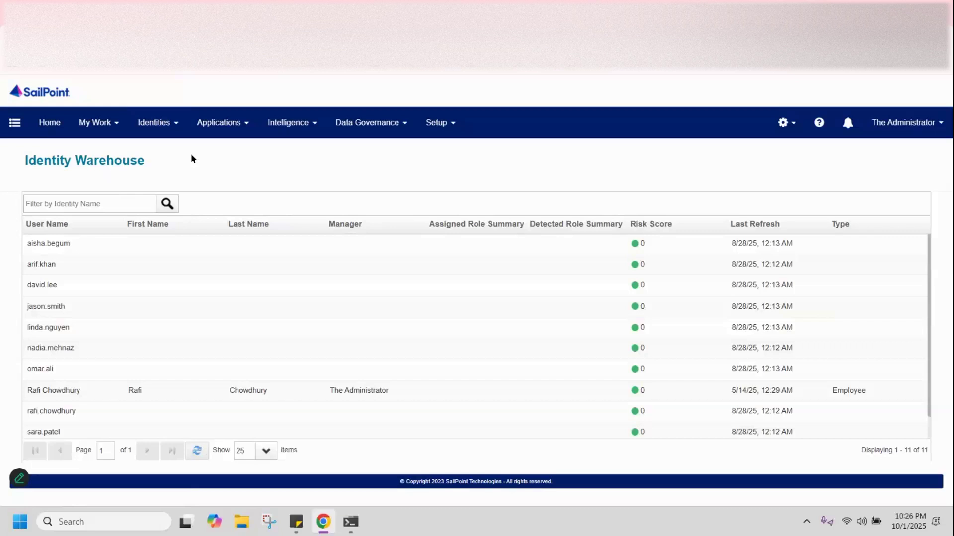
click(124, 304)
key(Down)
key(Down)
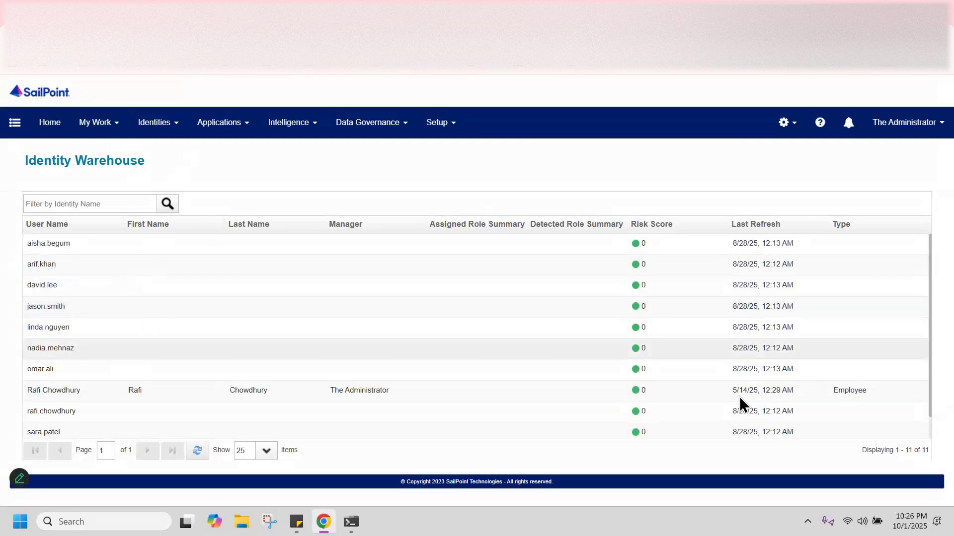
key(Return)
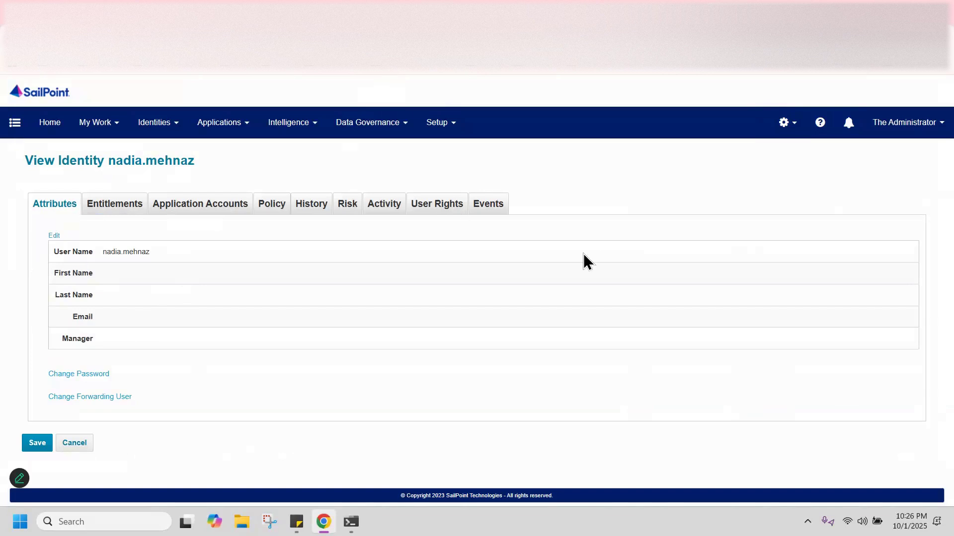
Step: Return to the Identity Warehouse list and open the Identity Attributes page in the global settings
key(alt+Left)
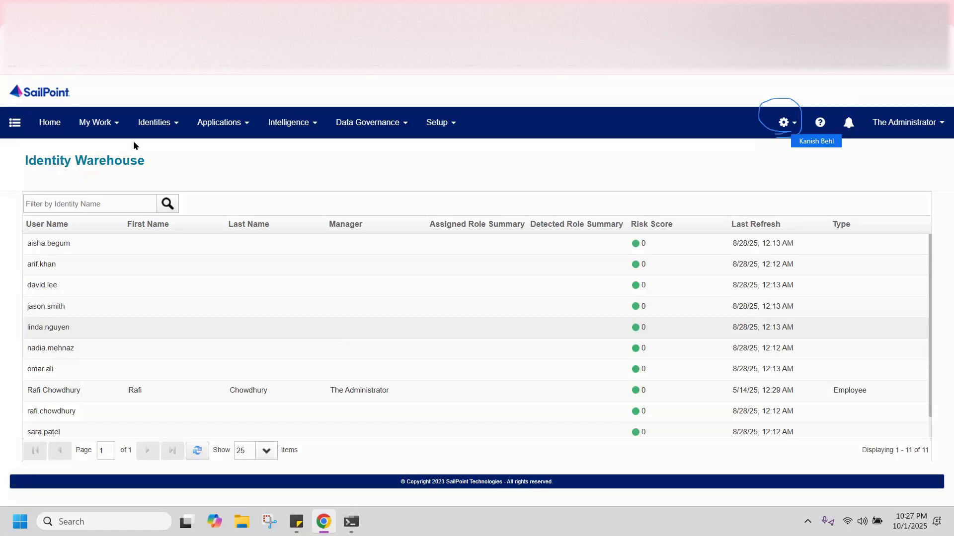
click(783, 122)
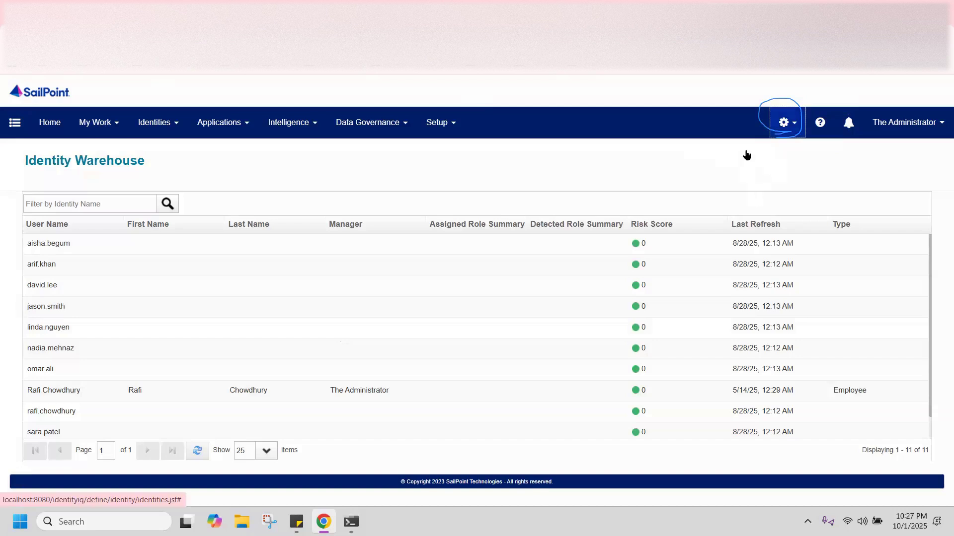
click(758, 157)
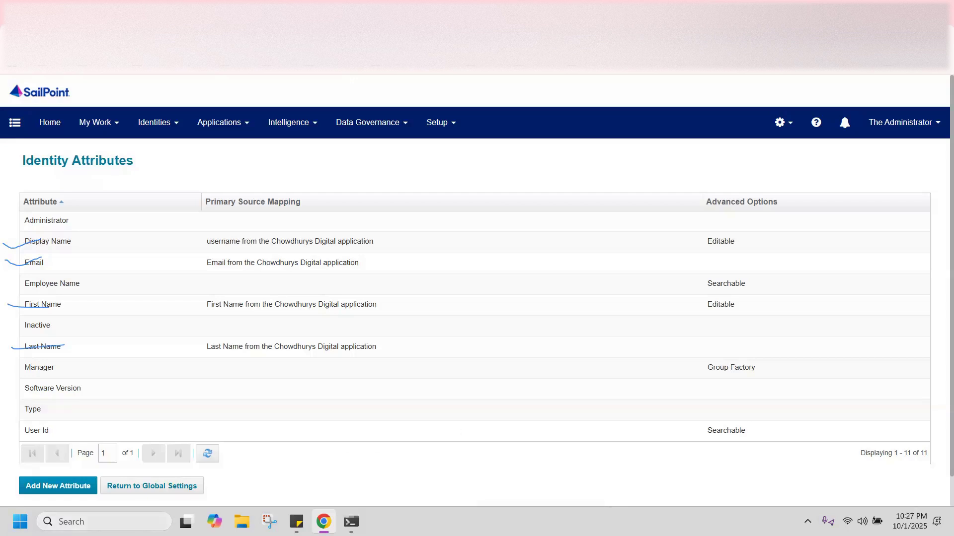
Step: Open the Downloads folder in File Explorer and delete okta (2).cert
key(super)
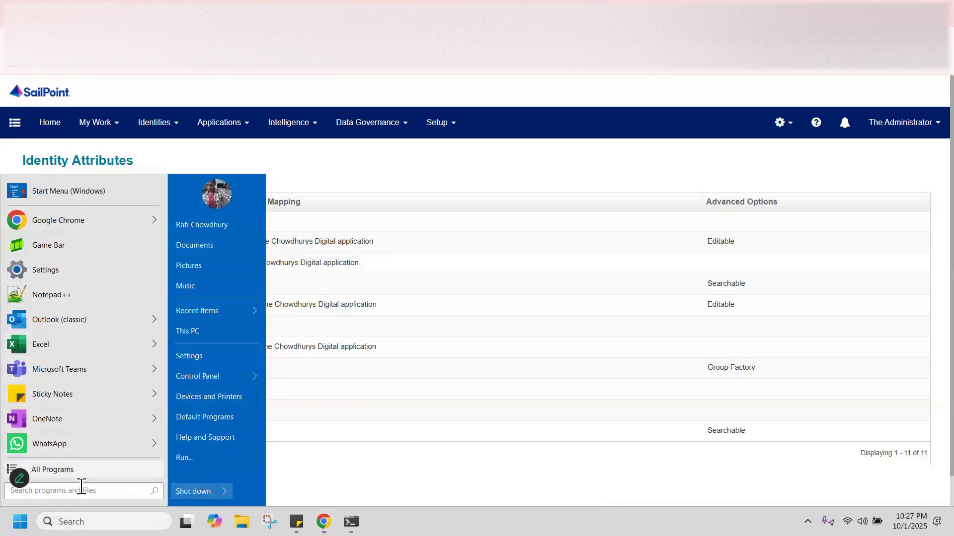
text(downloa)
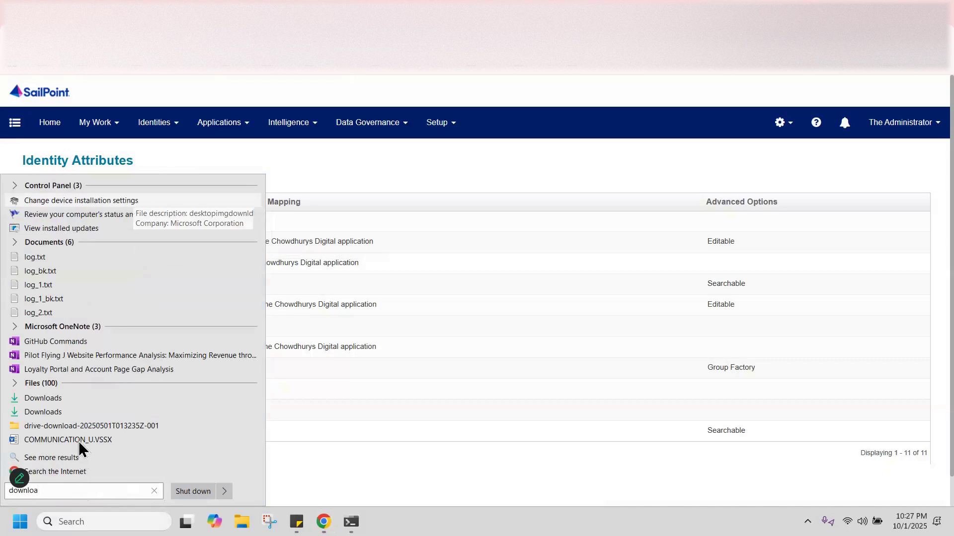
key(Return)
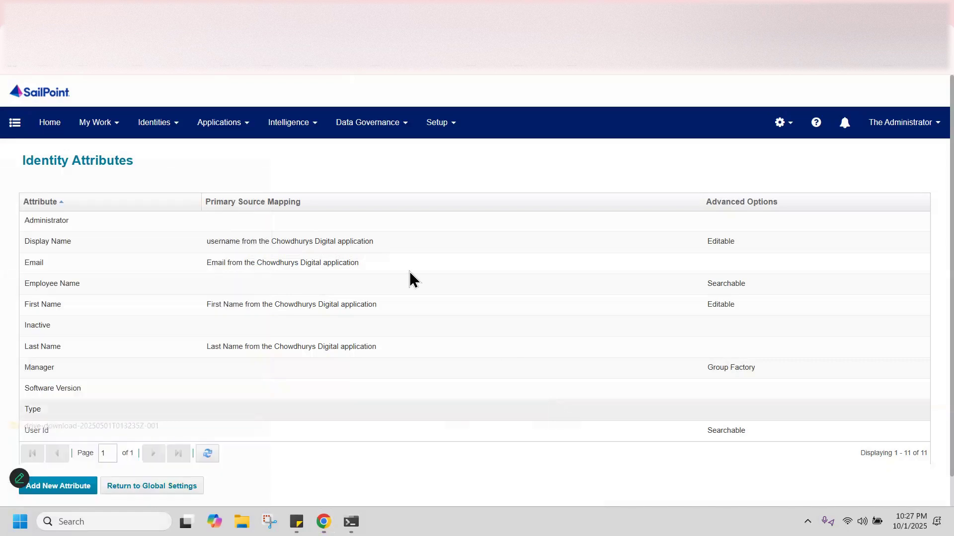
click(83, 183)
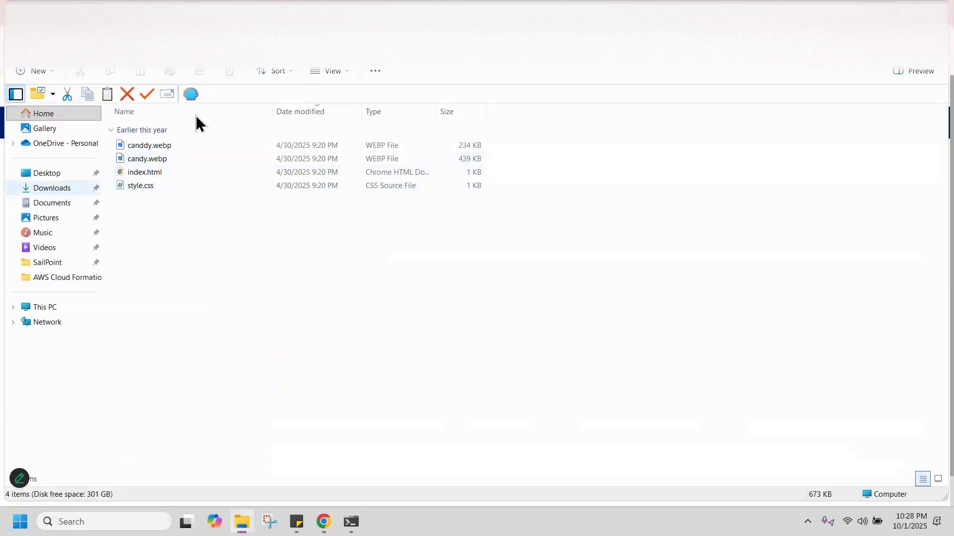
scroll(209, 172, up, 1)
scroll(208, 174, up, 20)
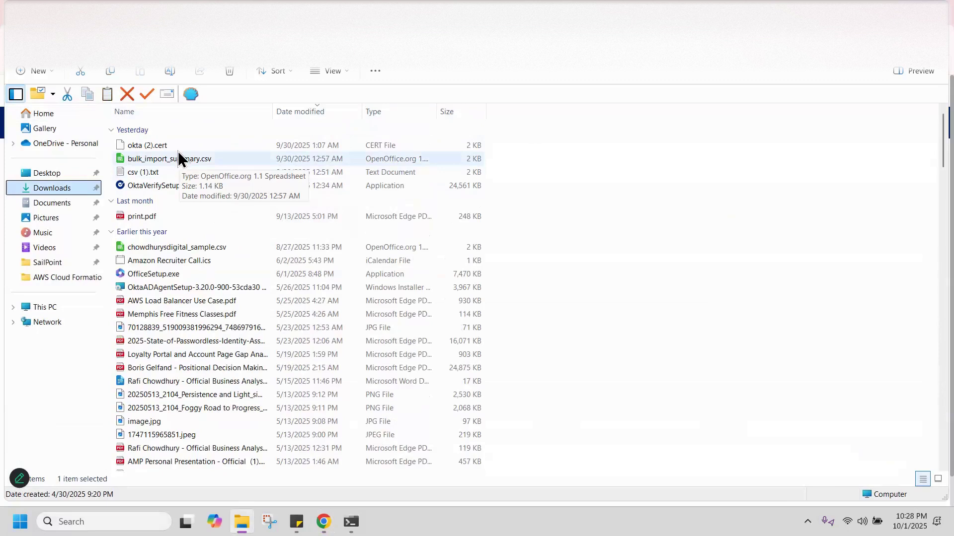
click(178, 149)
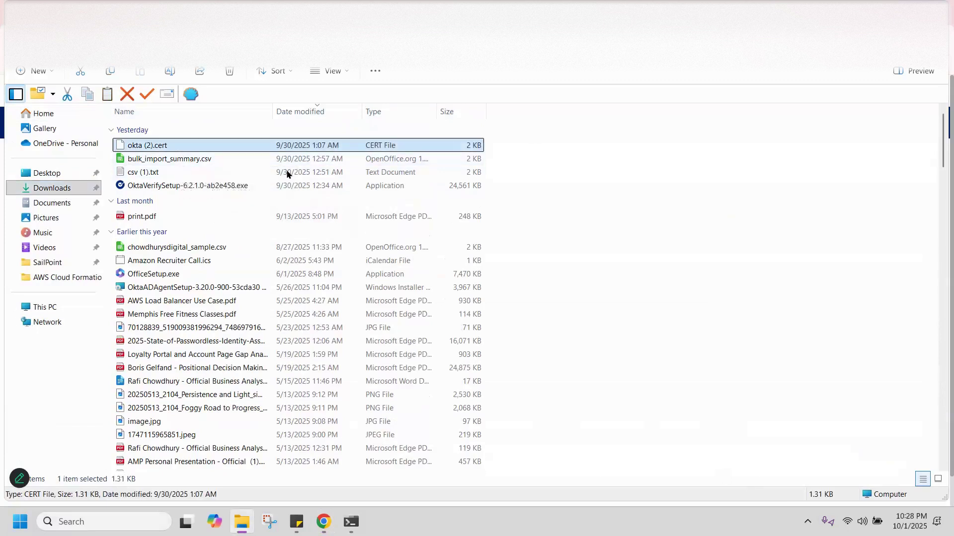
key(Delete)
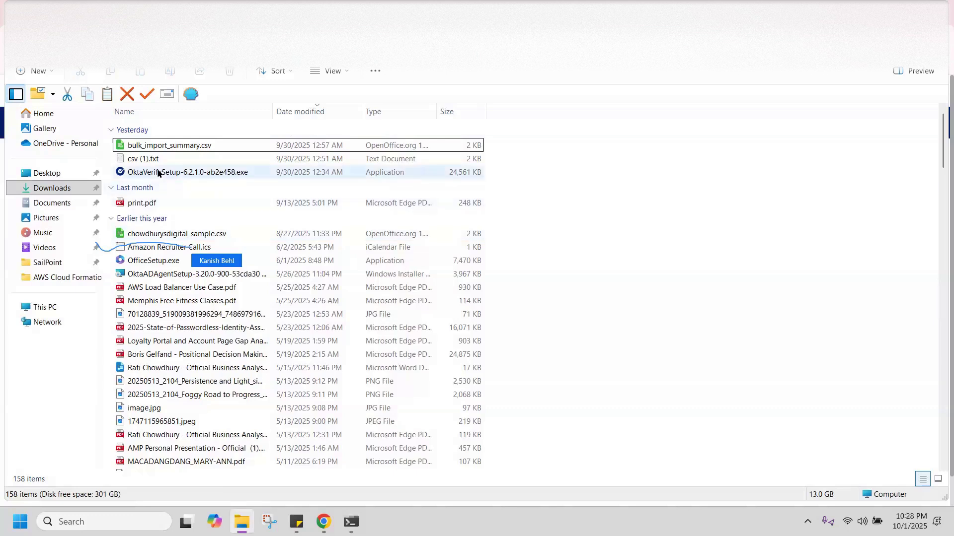
click(158, 172)
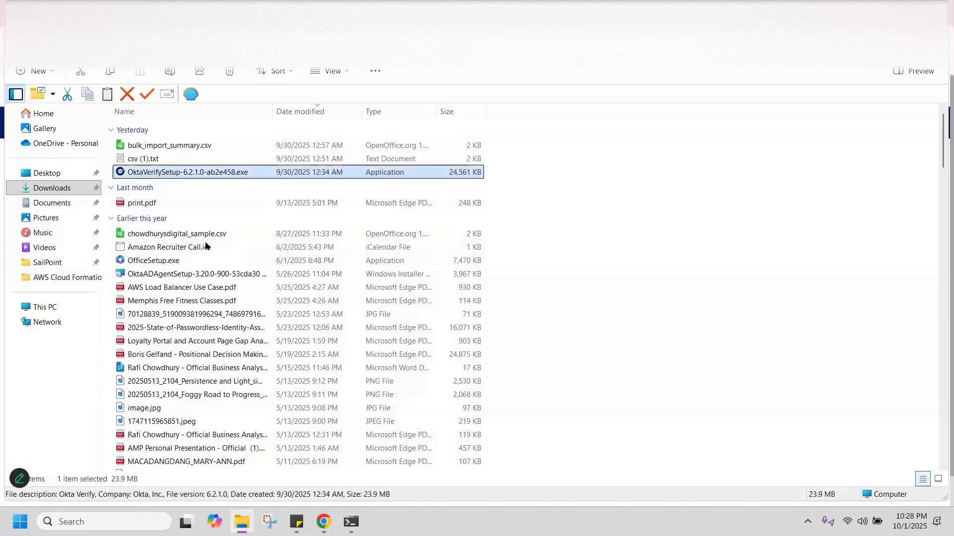
key(Delete)
key(ctrl+z)
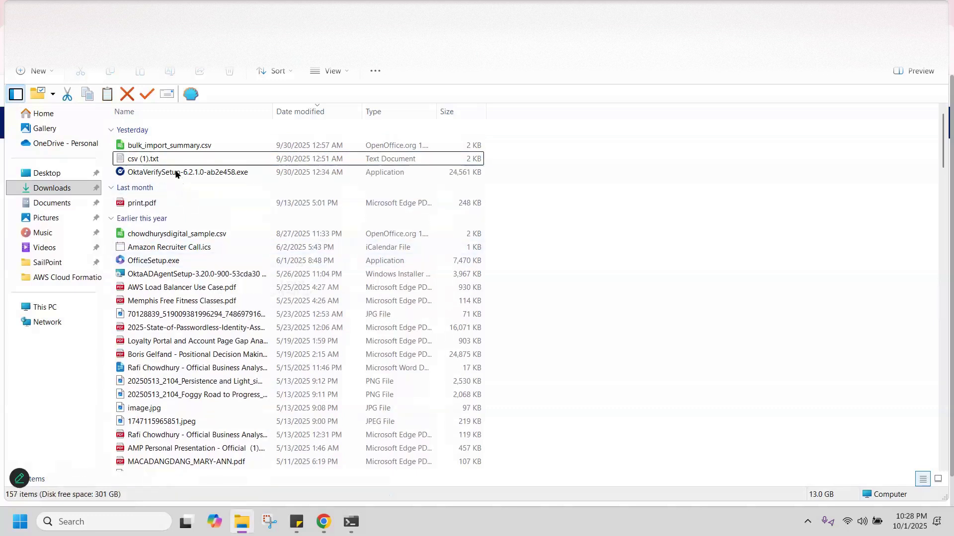
Step: Delete bulk_import_summary.csv, csv (1).txt and OktaVerifySetup-6.2.1.0-ab2e458.exe from the Downloads folder
key(shift+Up)
key(shift+Up)
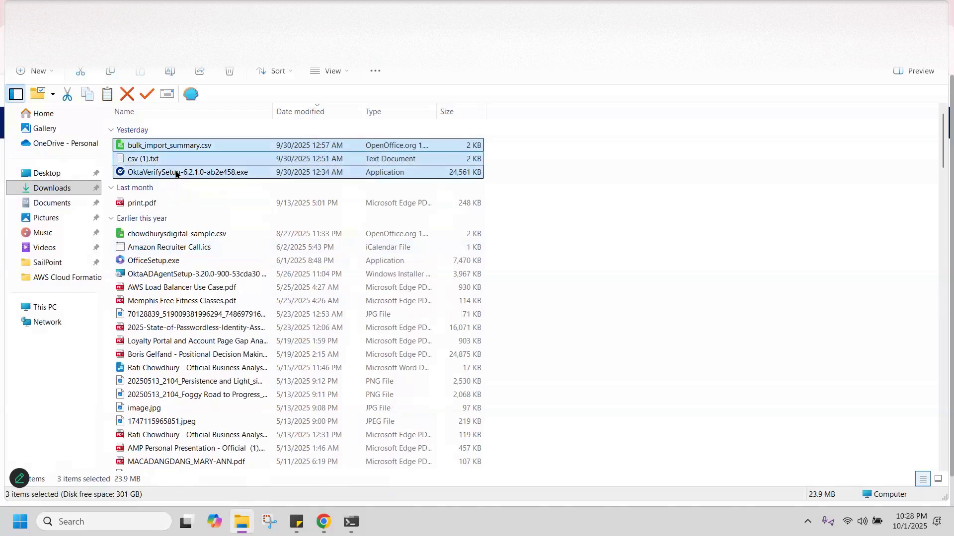
key(Delete)
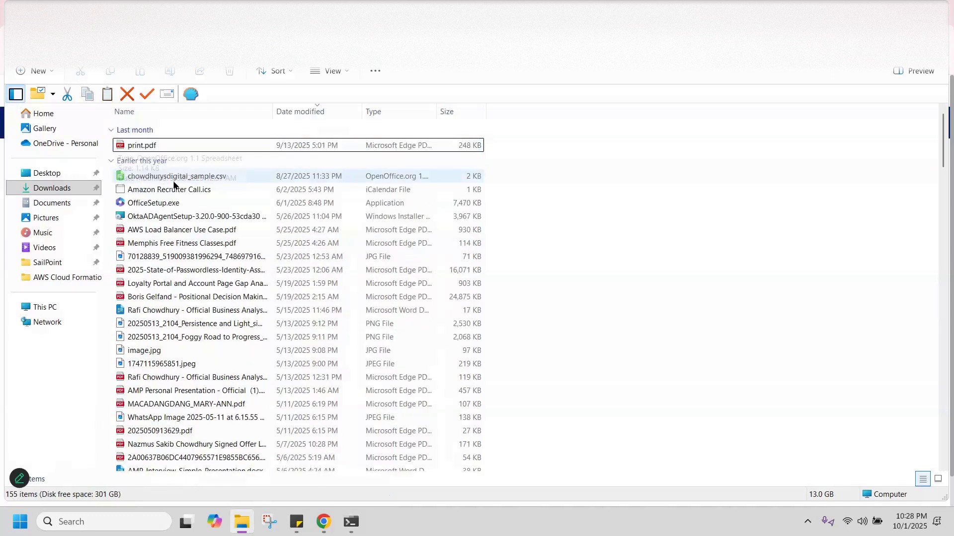
Step: Open chowdhurysdigital_sample.csv in LibreOffice Calc and select the header cells from jobTitle to startDate (F1:J1)
key(Return)
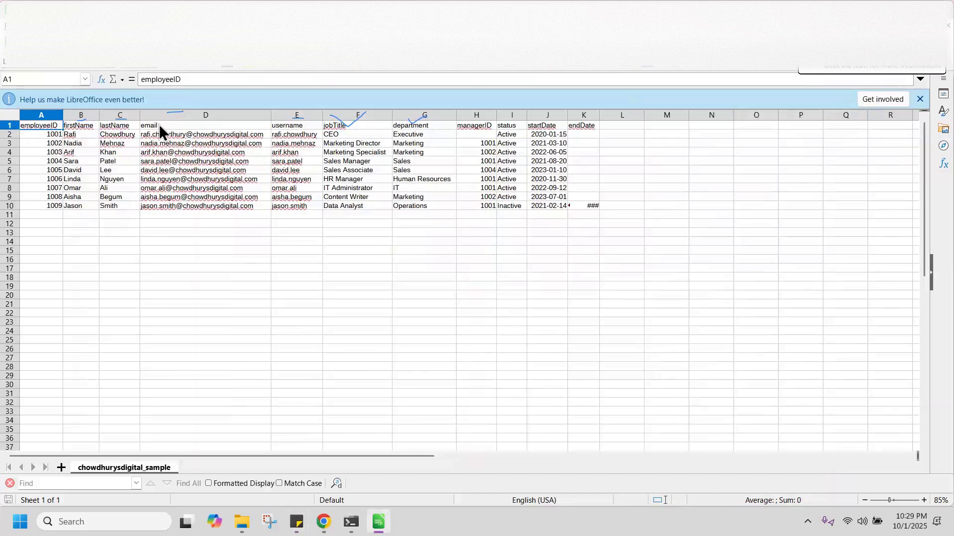
click(354, 126)
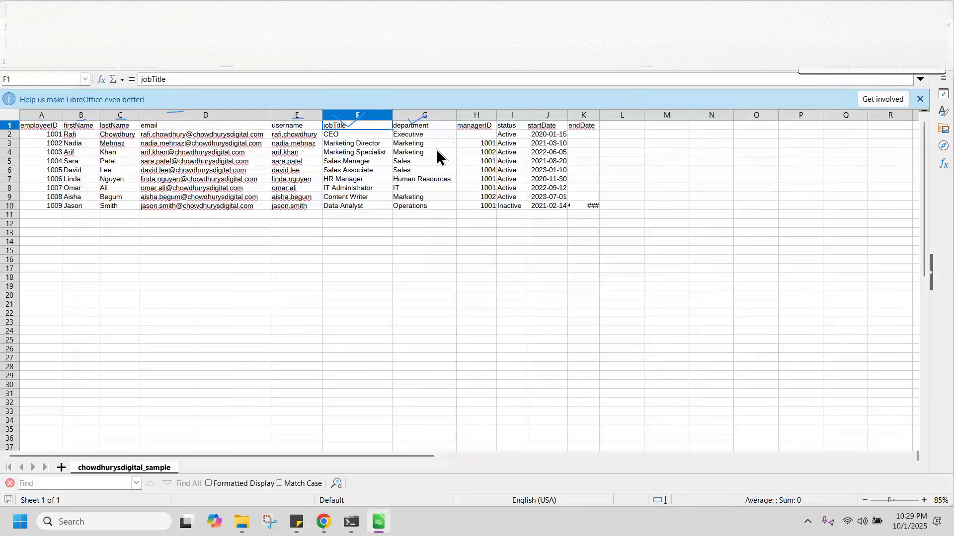
key(shift+Right)
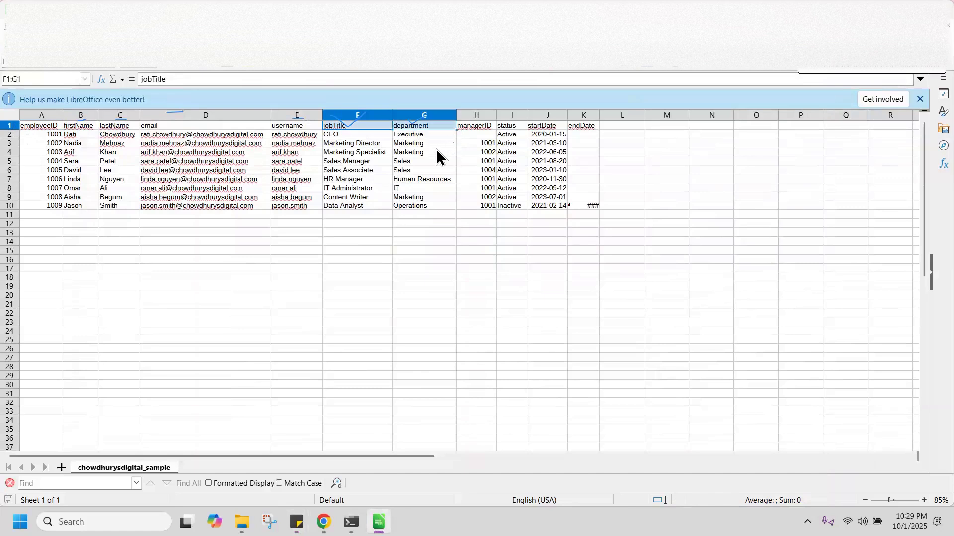
key(shift+Right)
key(shift+Right)
key(shift+Right)
key(shift+Right)
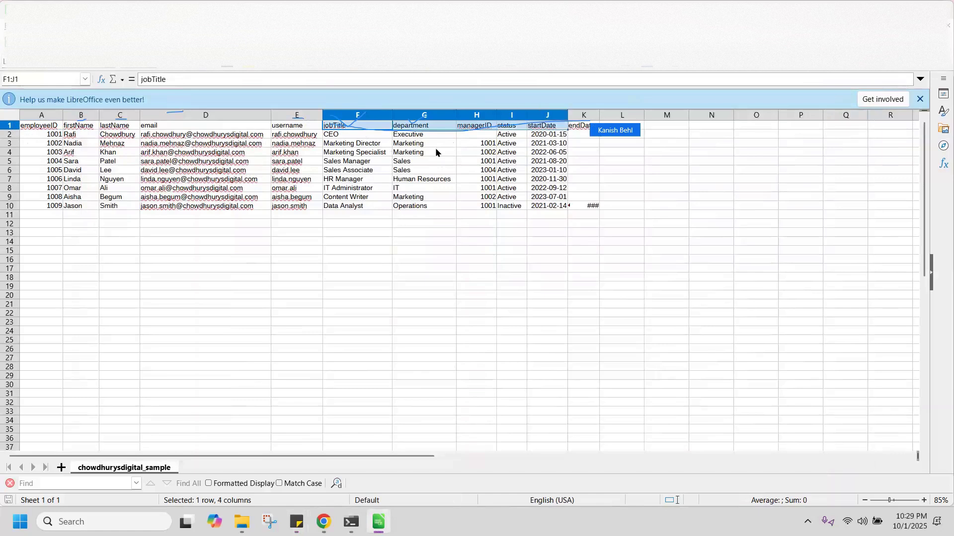
Step: Return to the Identity Attributes page, start a new attribute and set its attribute name to jobTitle, copied from the sticky note
key(alt+Tab)
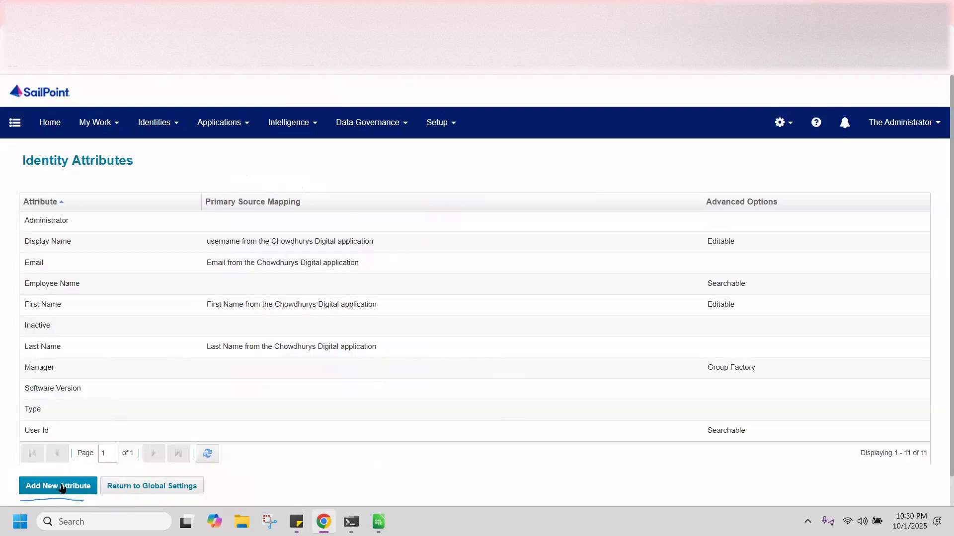
click(416, 367)
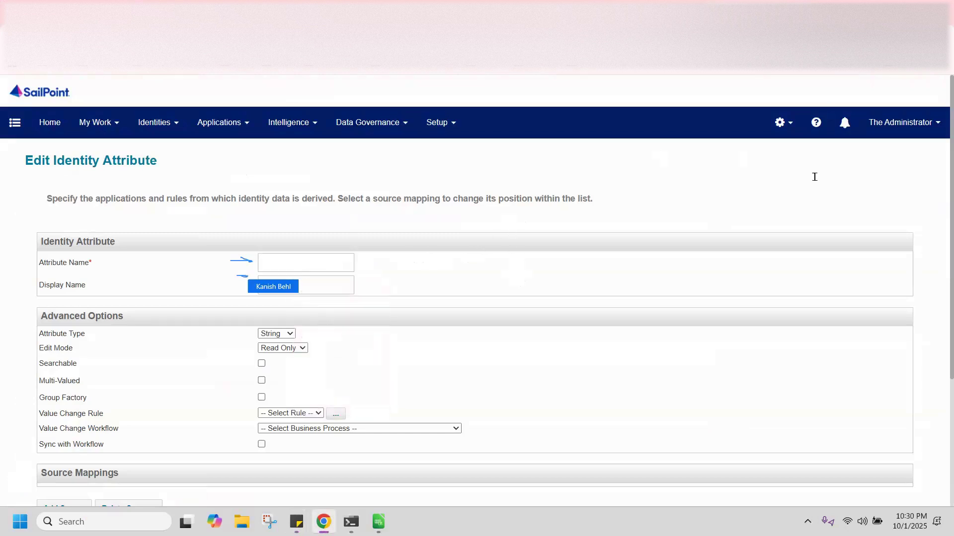
key(alt+Tab)
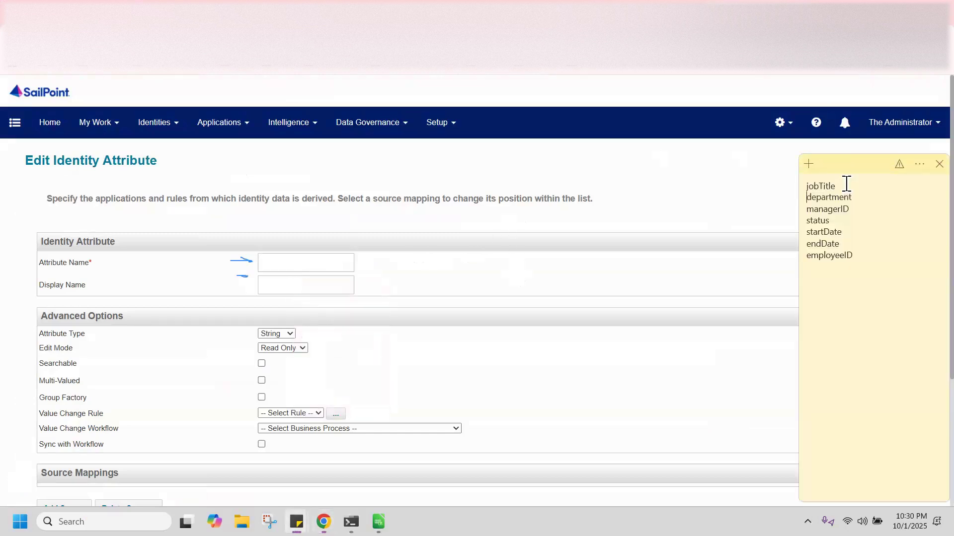
key(shift+Left)
key(shift+Home)
key(ctrl+c)
click(283, 278)
key(ctrl+v)
Step: Set the new identity attribute's display name to Job Title
click(286, 279)
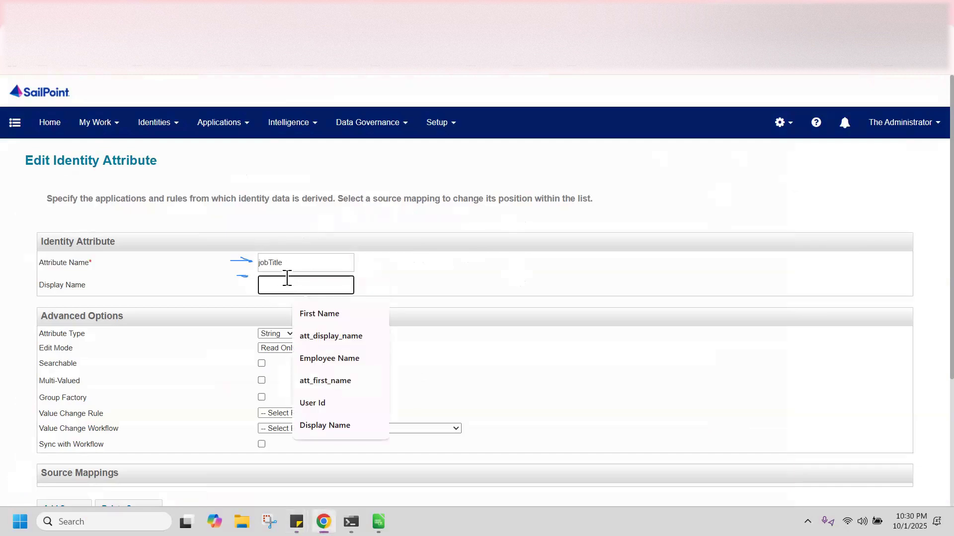
text(Job)
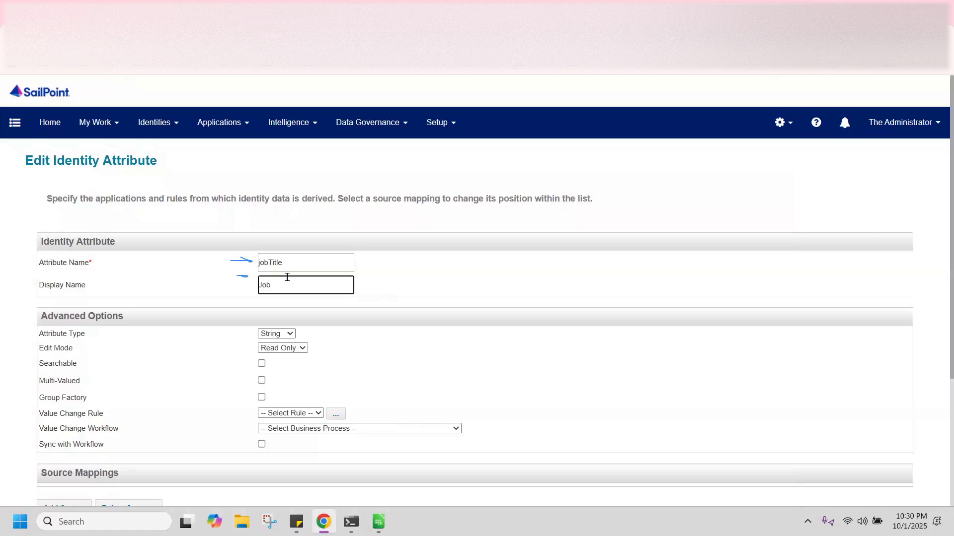
text( Title)
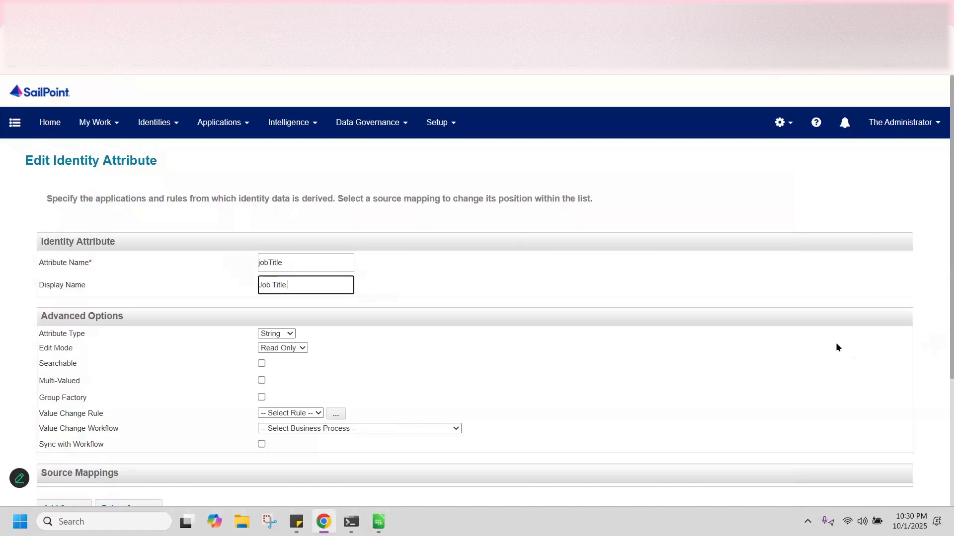
key(BackSpace)
click(397, 326)
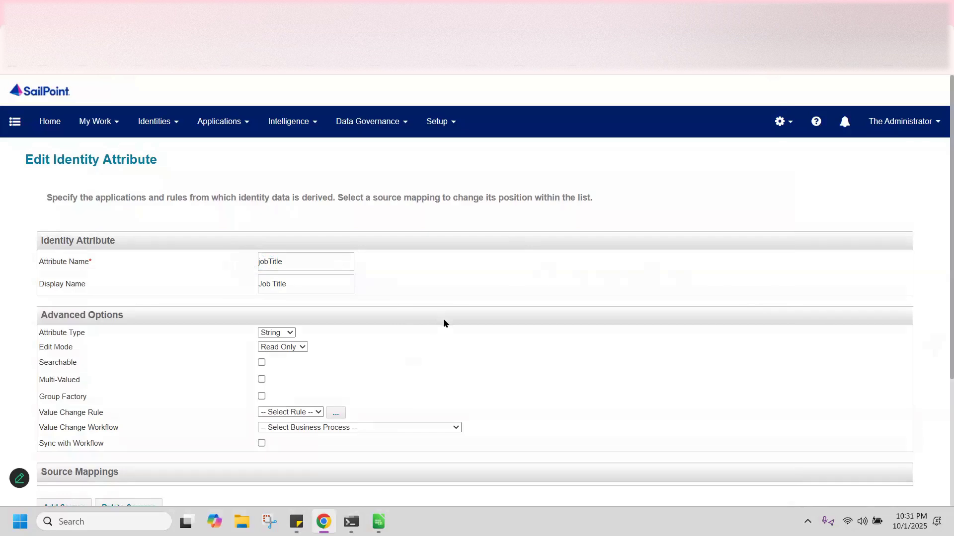
Step: Start adding a source mapping to the jobTitle attribute and choose Chowdhurys Digital as its application
scroll(443, 323, down, 1)
scroll(275, 419, down, 1)
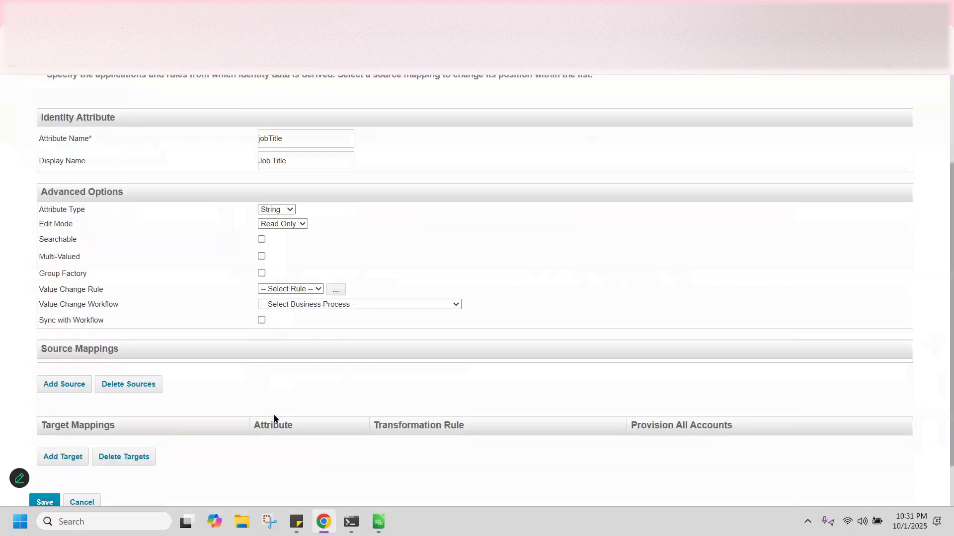
scroll(345, 213, down, 1)
scroll(379, 225, up, 1)
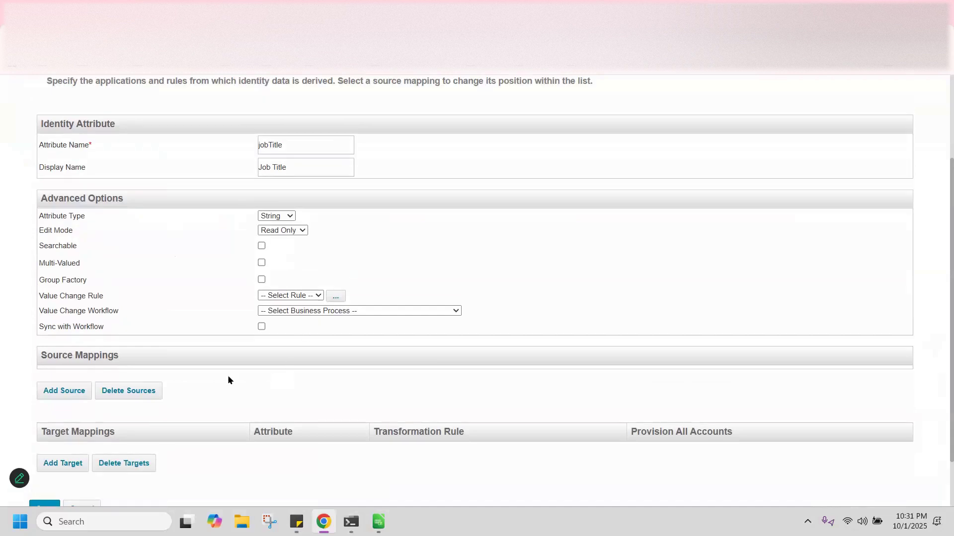
scroll(227, 380, up, 1)
drag(84, 386, 65, 410)
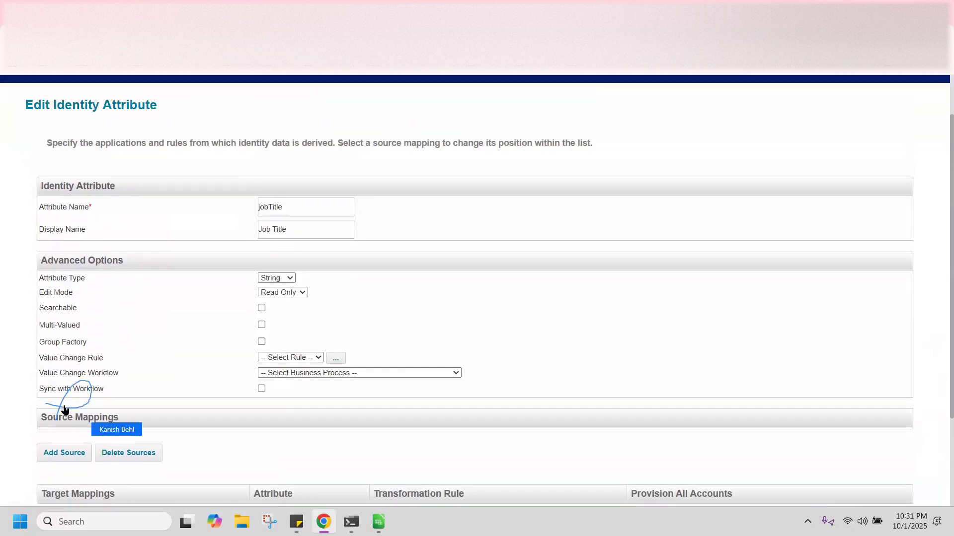
scroll(65, 410, down, 2)
click(77, 337)
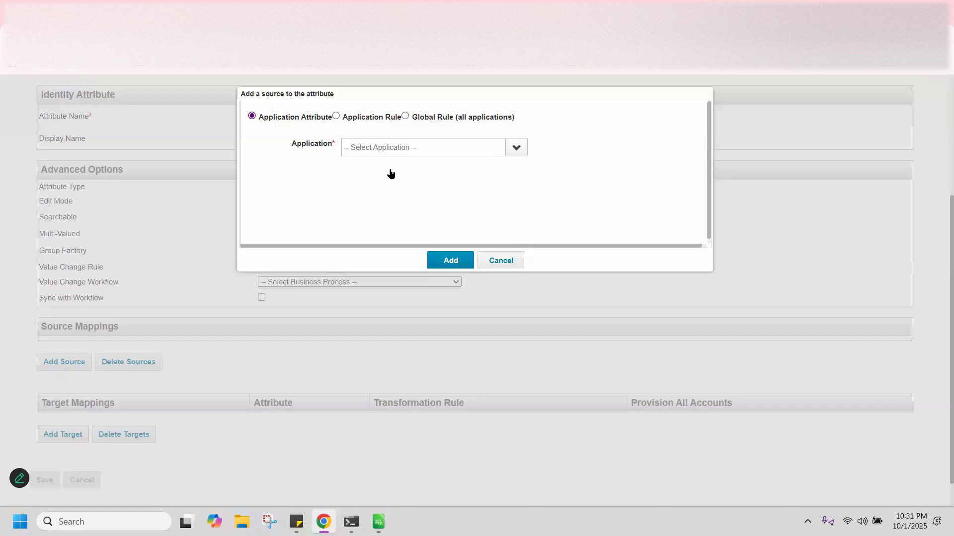
click(391, 147)
click(378, 162)
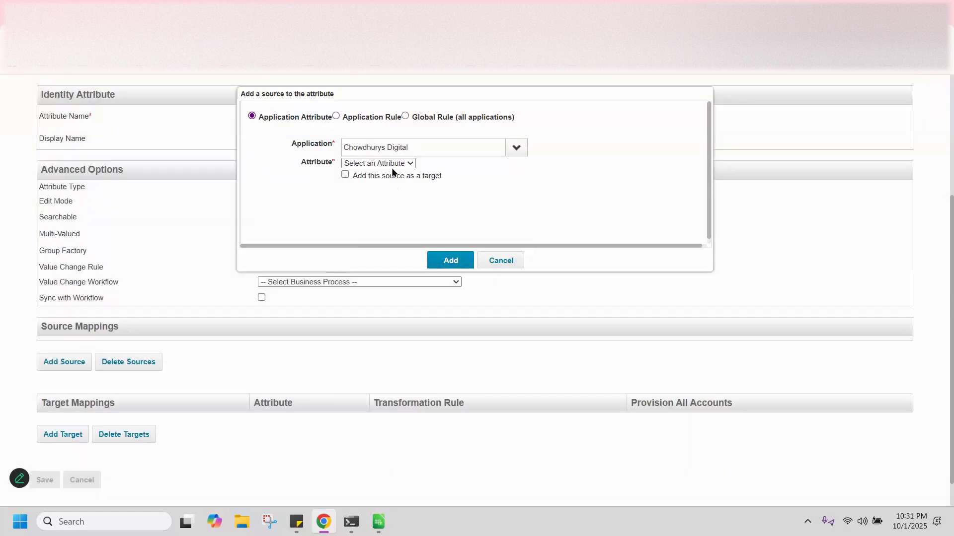
Step: Try to select a Chowdhurys Digital attribute as the jobTitle source, and cancel the source dialog
click(402, 164)
click(401, 175)
click(404, 168)
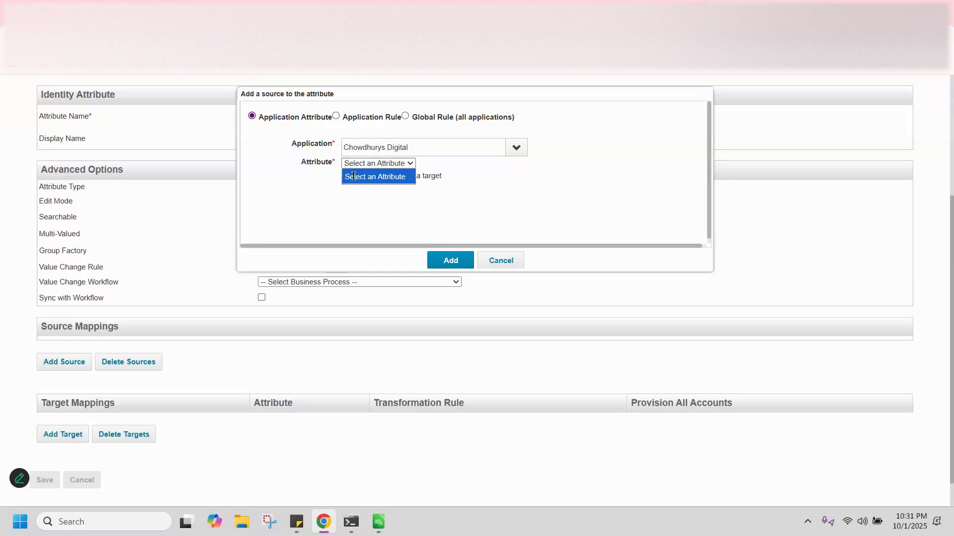
click(408, 166)
click(398, 178)
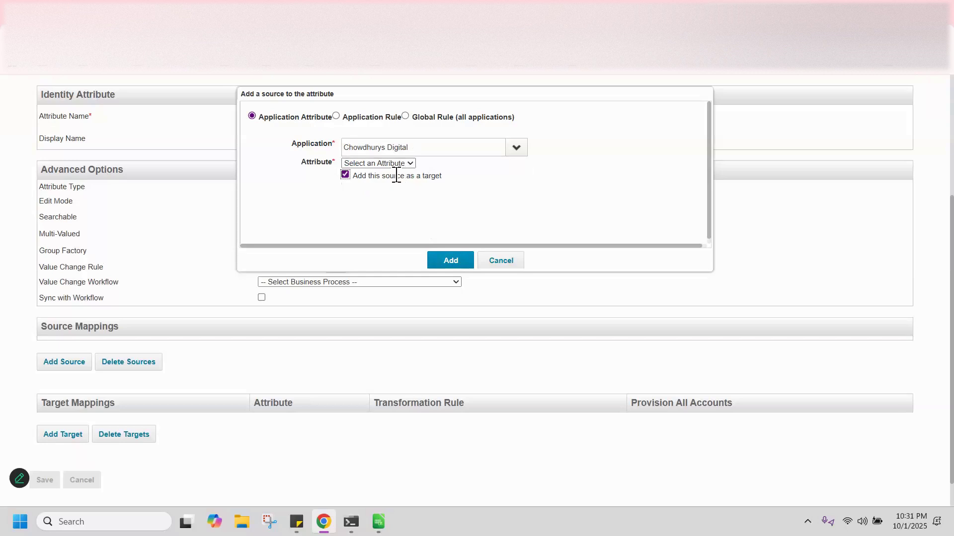
click(389, 167)
click(384, 176)
click(390, 165)
click(450, 211)
click(499, 261)
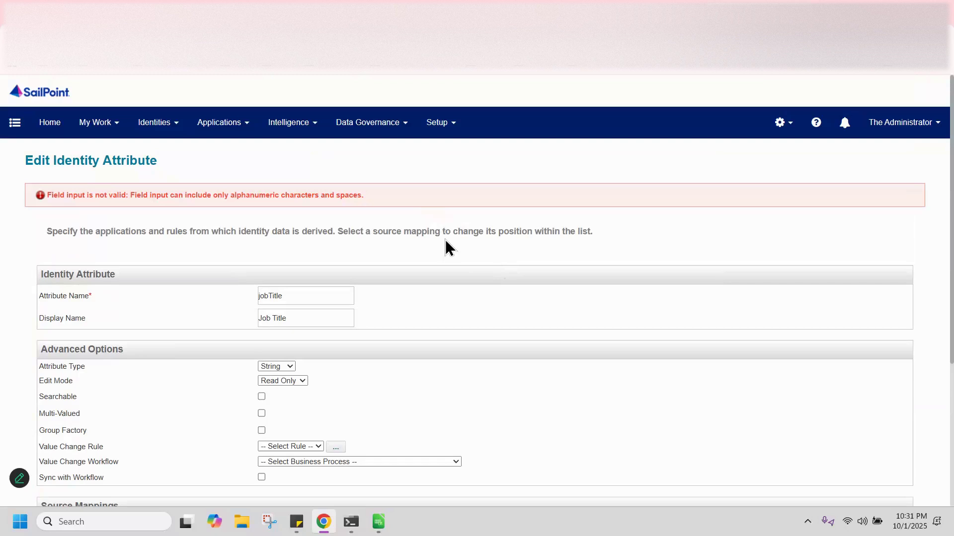
Step: Open the Display Name identity attribute, search its page for "mapp" and start adding a source mapping
scroll(397, 362, down, 4)
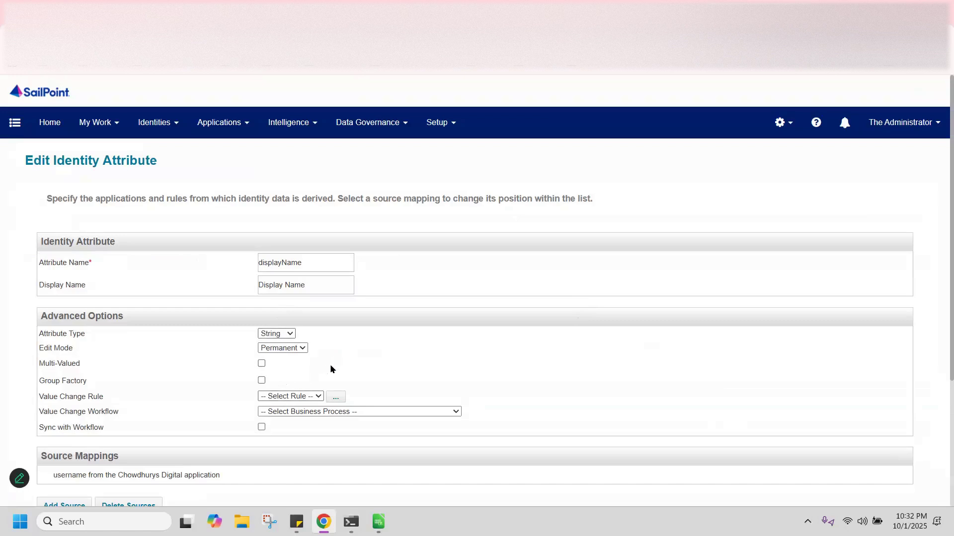
key(ctrl+f)
scroll(57, 338, down, 3)
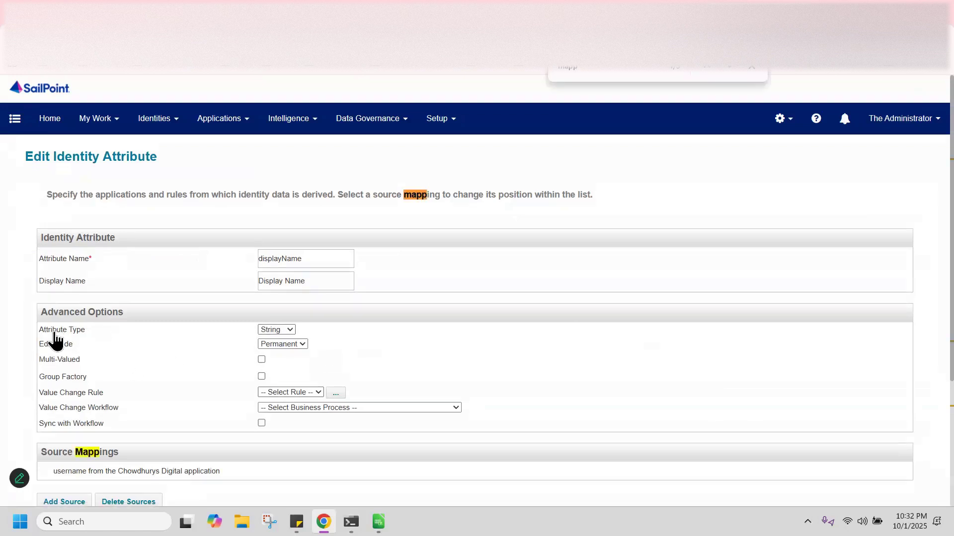
click(54, 330)
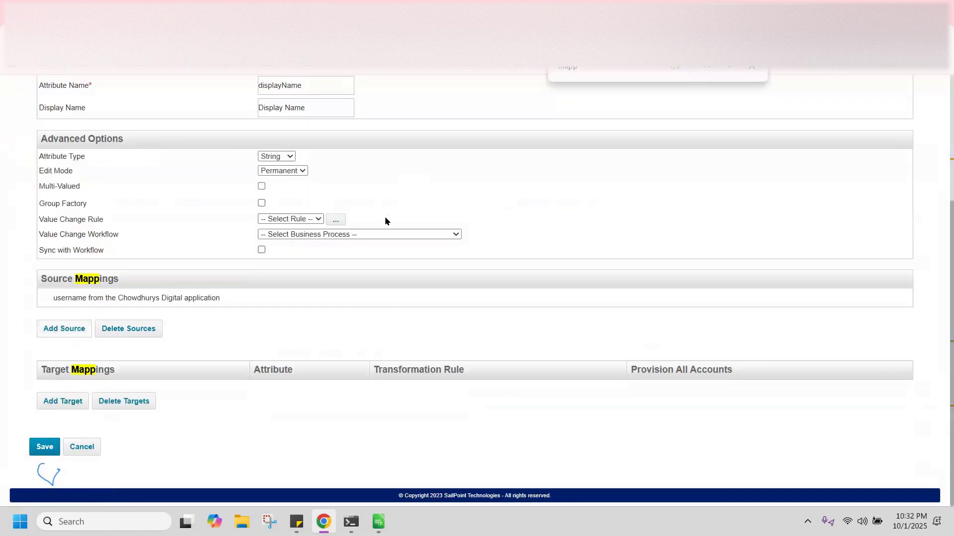
Step: Choose Chowdhurys Digital as the source application, examine the attributes offered for Display Name, and cancel the dialog
text(Chowdhurys Digital)
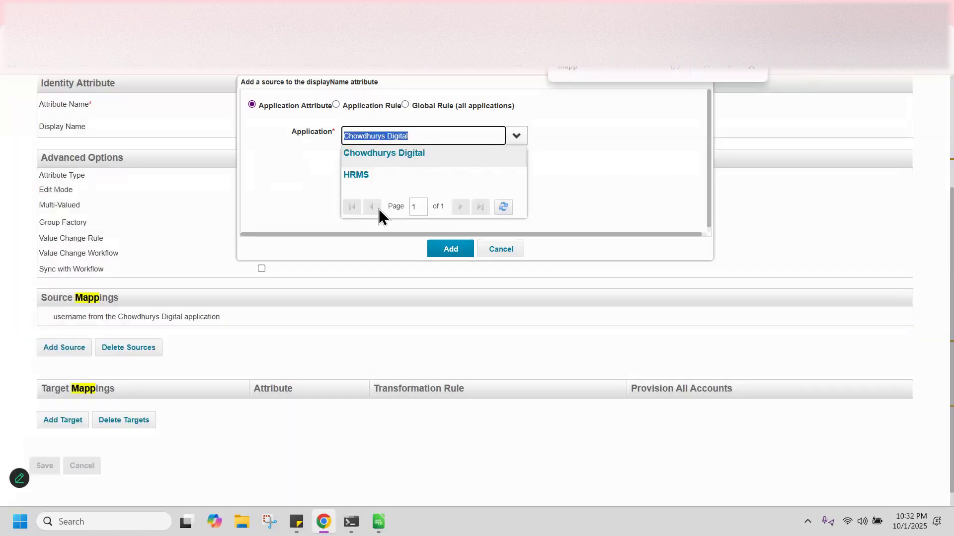
key(Return)
key(alt+Down)
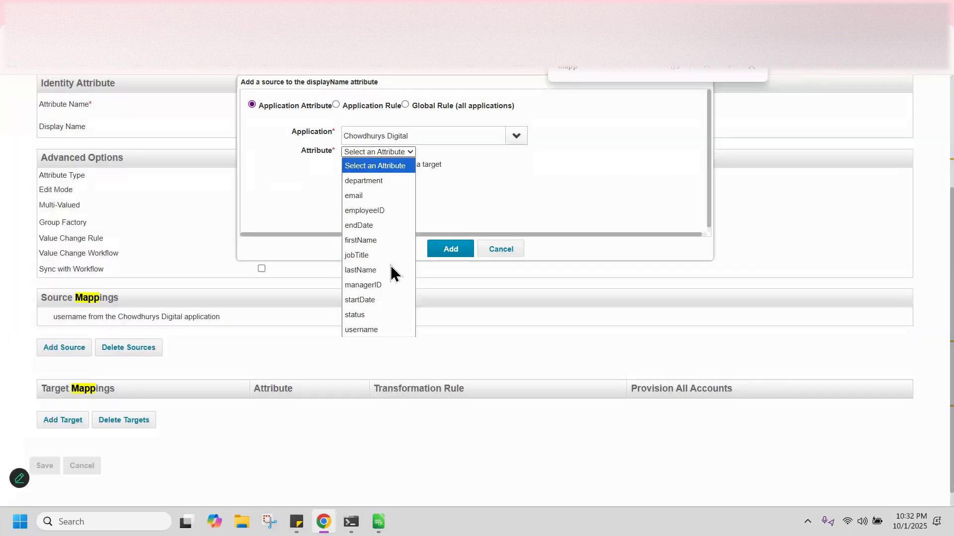
key(Up)
key(Up)
key(Escape)
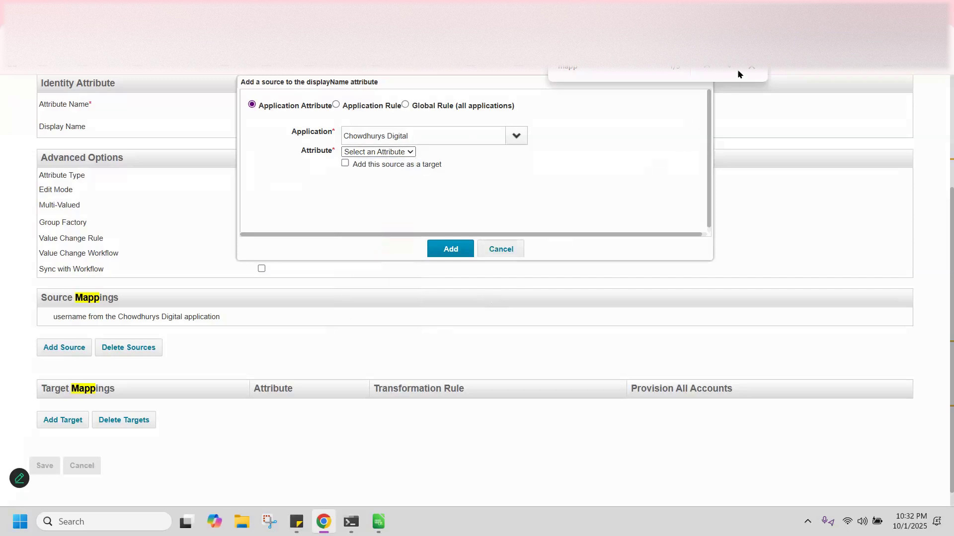
click(501, 249)
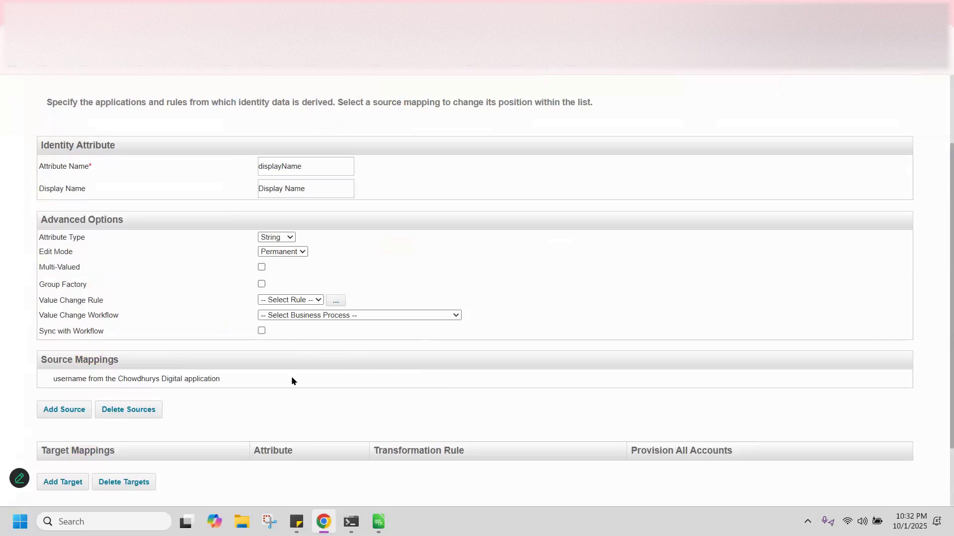
Step: Review the Display Name attribute's settings and source mapping, and return to the Identity Attributes list
scroll(159, 363, up, 2)
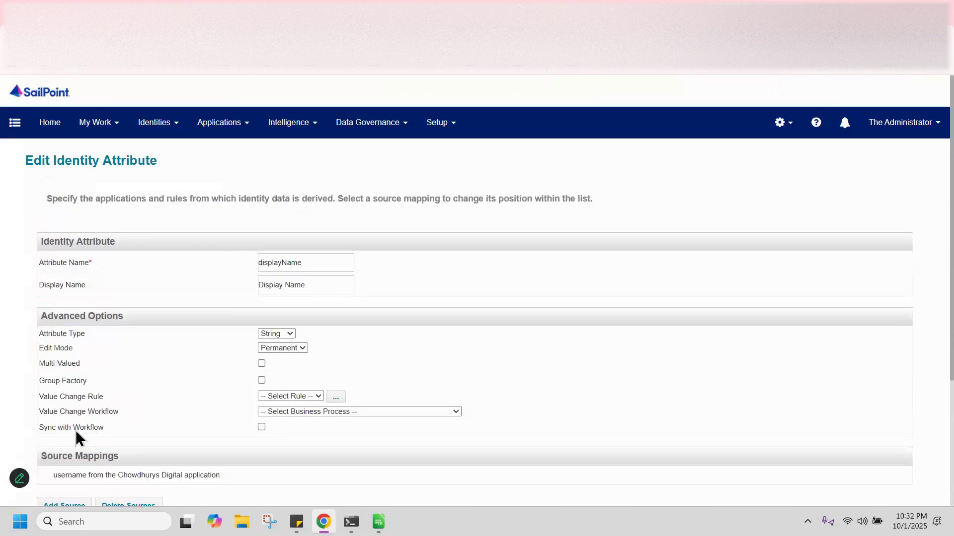
scroll(301, 354, down, 4)
key(Return)
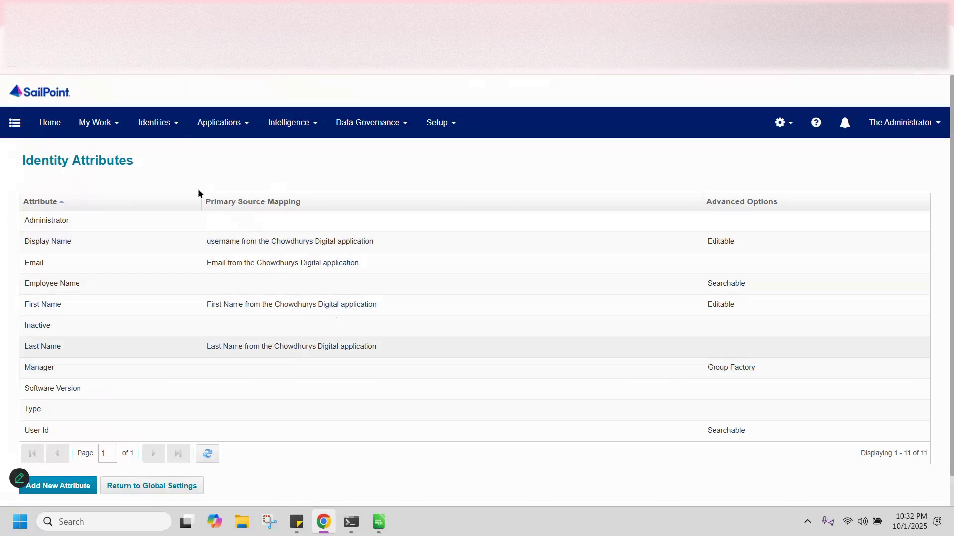
Step: Add a new identity attribute and paste jobTitle as its attribute name from the clipboard history
click(164, 125)
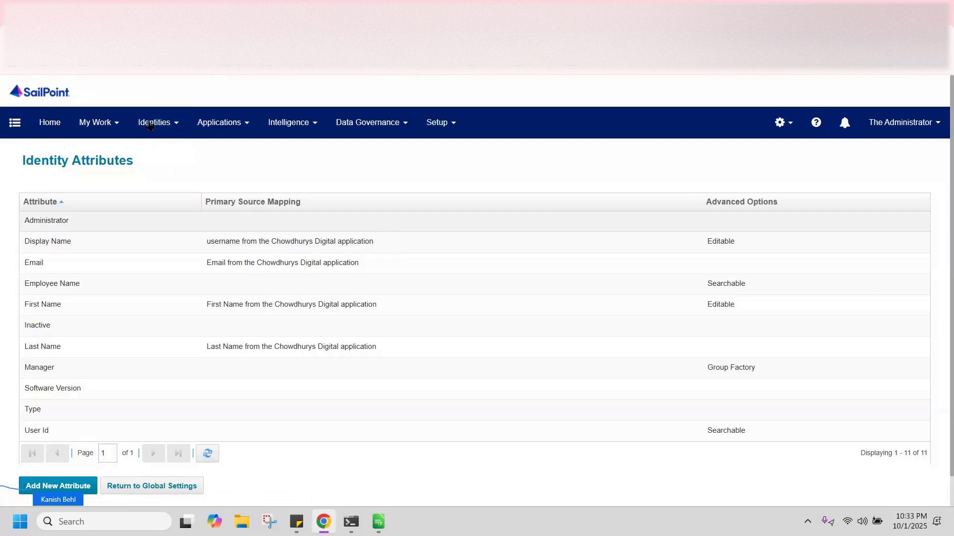
scroll(60, 462, down, 1)
click(86, 454)
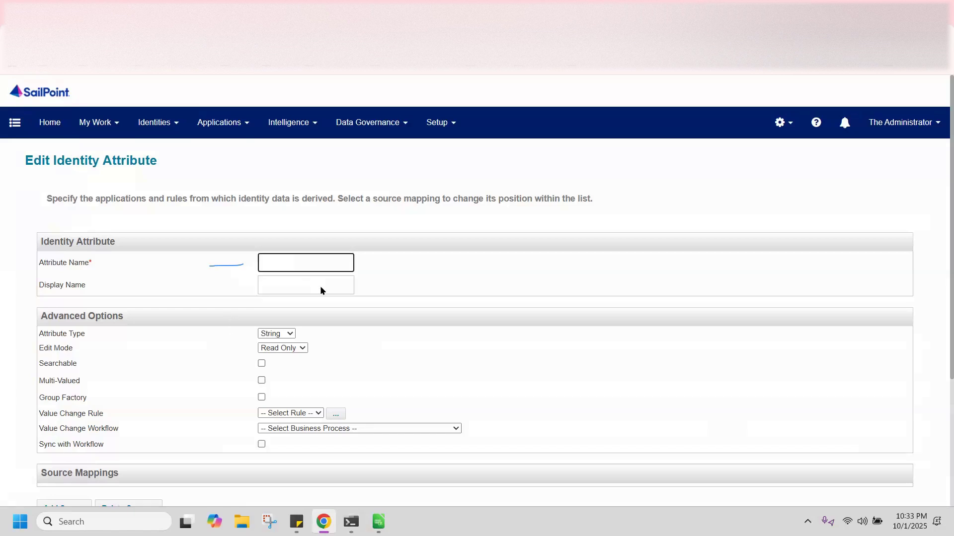
click(326, 269)
key(Down)
key(Up)
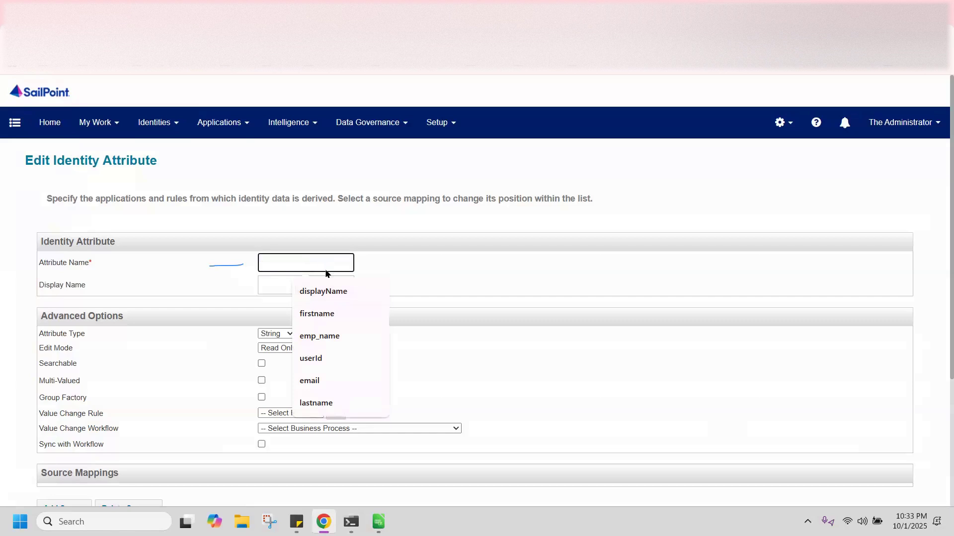
key(super+v)
key(Return)
Step: Enter Job Title as the display name of the jobTitle attribute
click(284, 281)
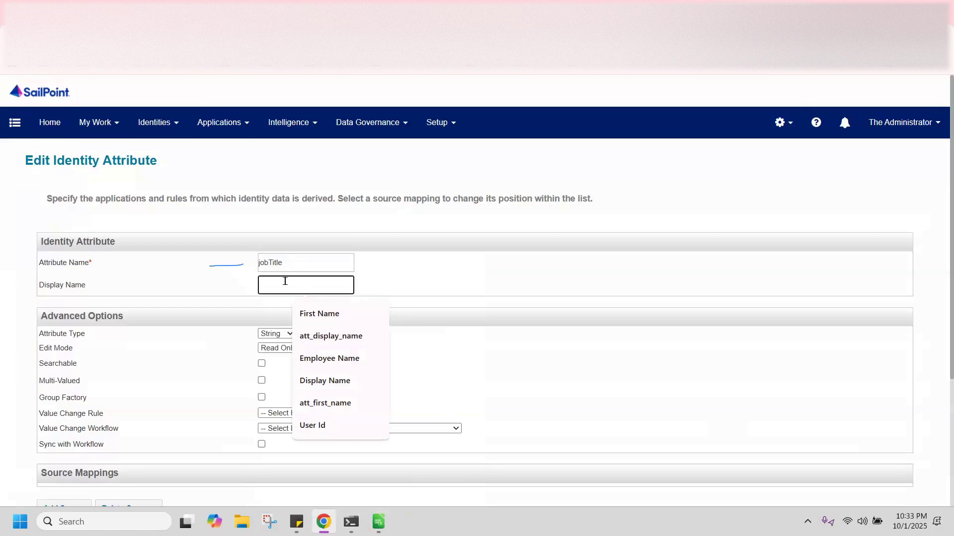
text(Job)
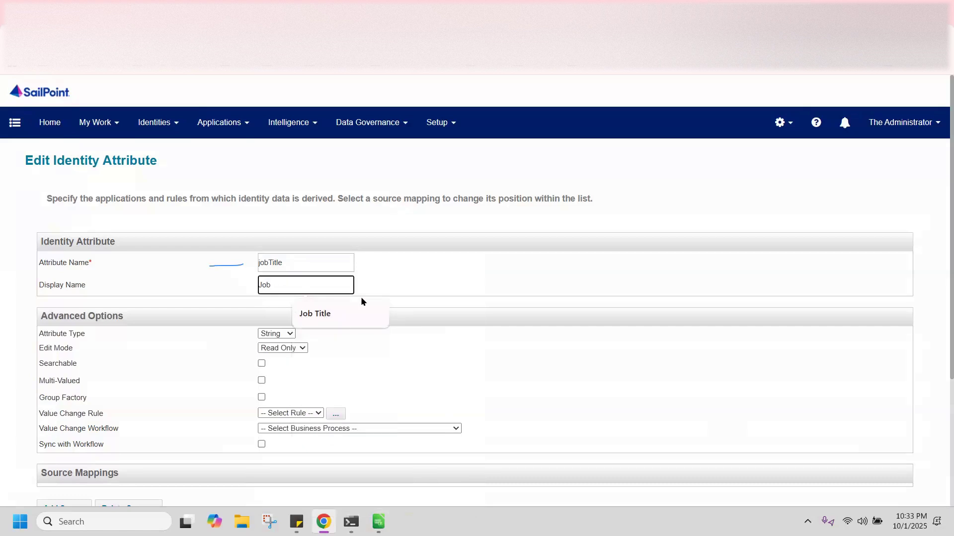
key(Down)
key(Return)
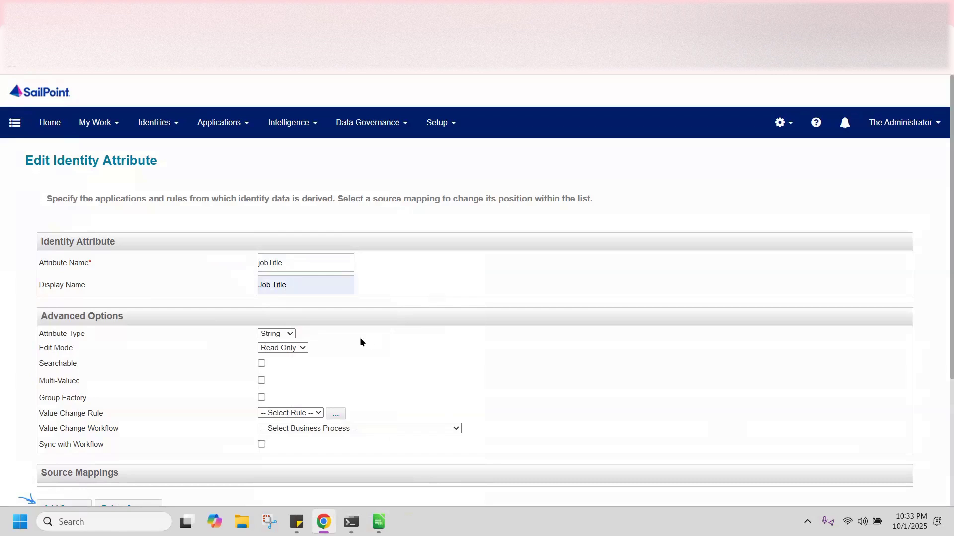
Step: Try to add a Chowdhurys Digital attribute as the source for jobTitle, and cancel the source dialog
scroll(67, 329, down, 4)
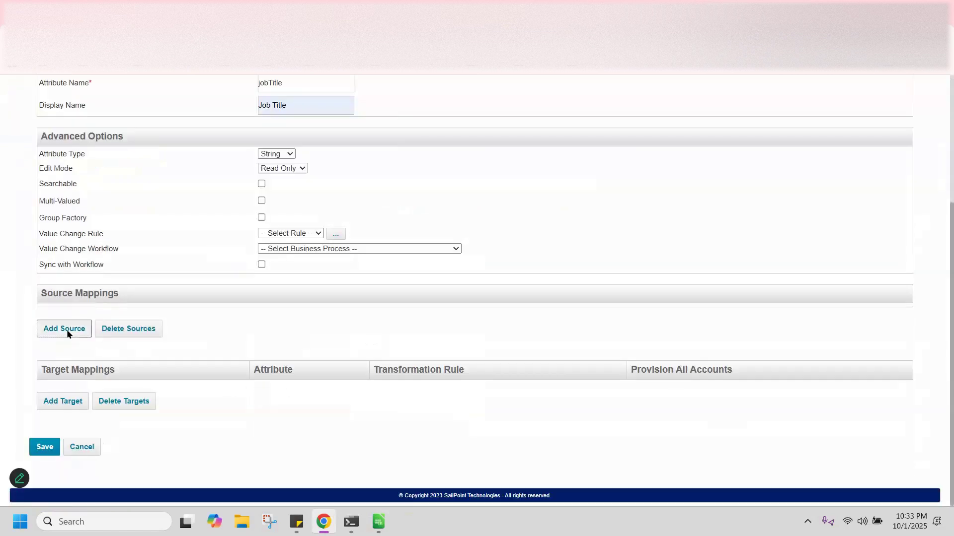
click(64, 328)
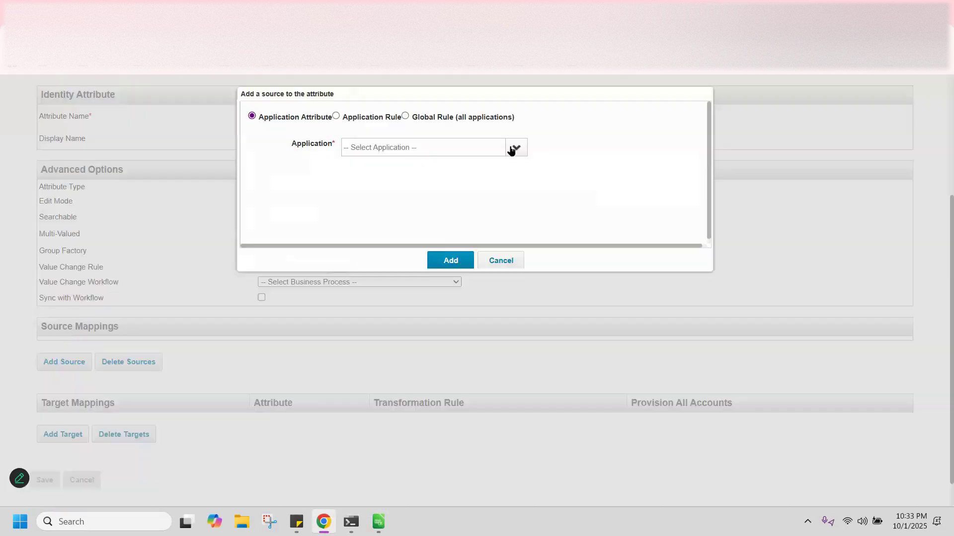
click(403, 148)
click(401, 164)
click(401, 166)
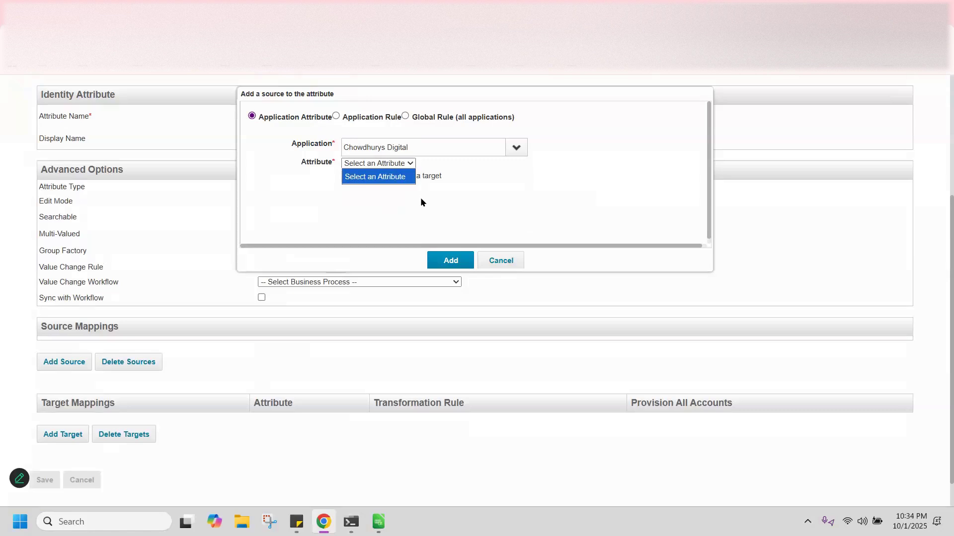
click(502, 260)
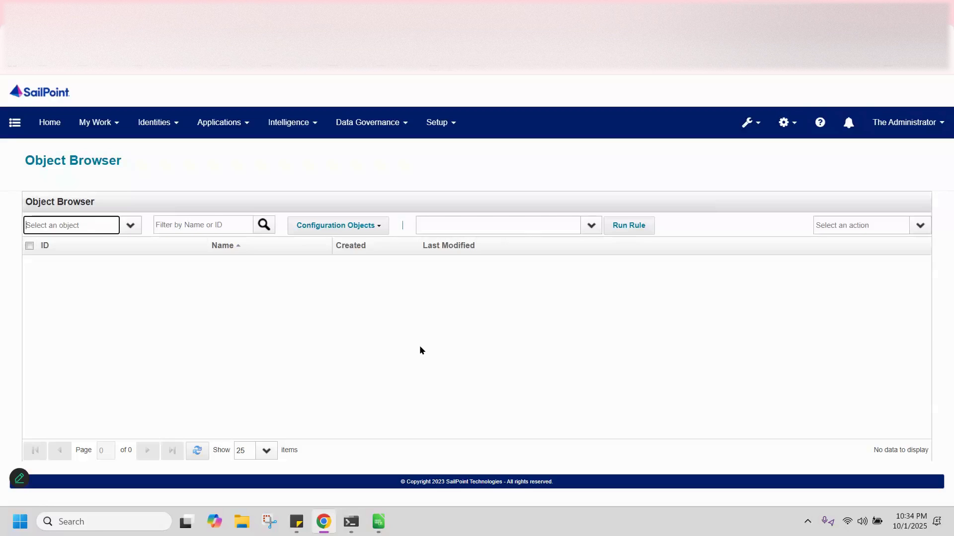
Step: Open the UI Configuration object from the Object Browser and find its identityViewAttributes entry by searching for identityView
click(331, 231)
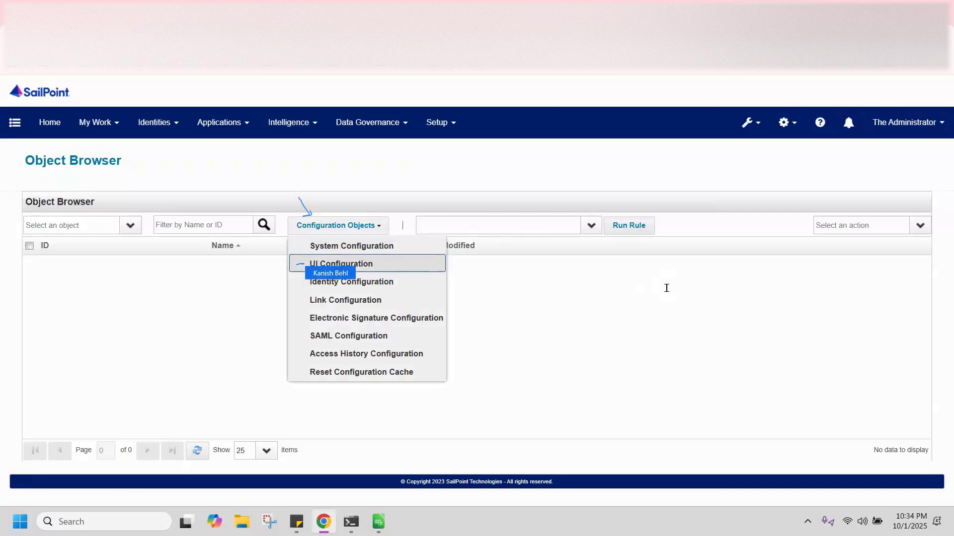
click(341, 264)
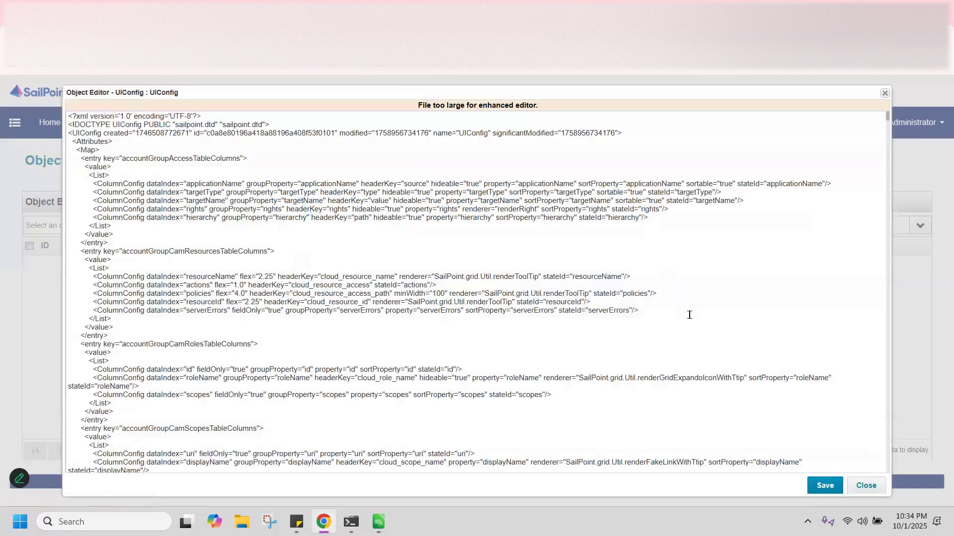
scroll(690, 315, down, 1)
scroll(690, 315, up, 1)
key(ctrl+f)
text(iden)
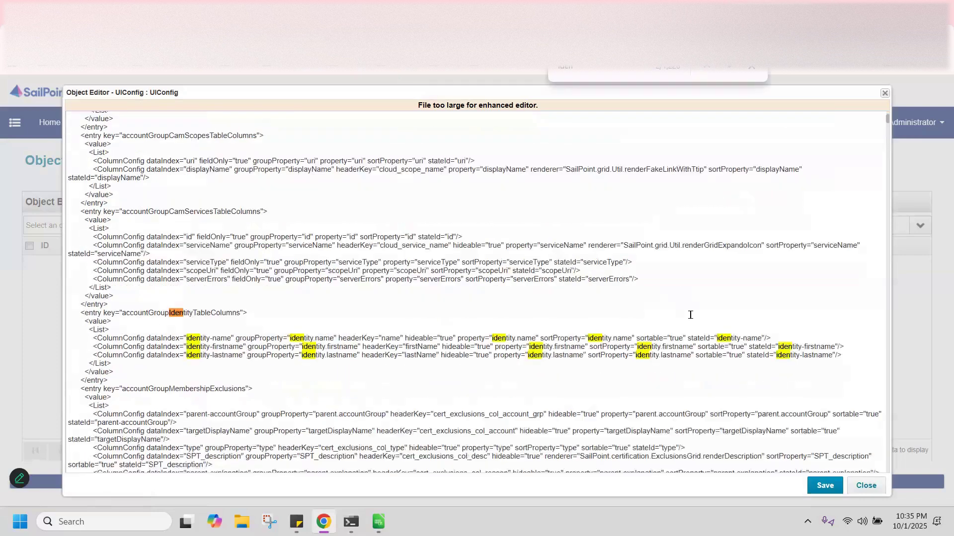
text(tityView)
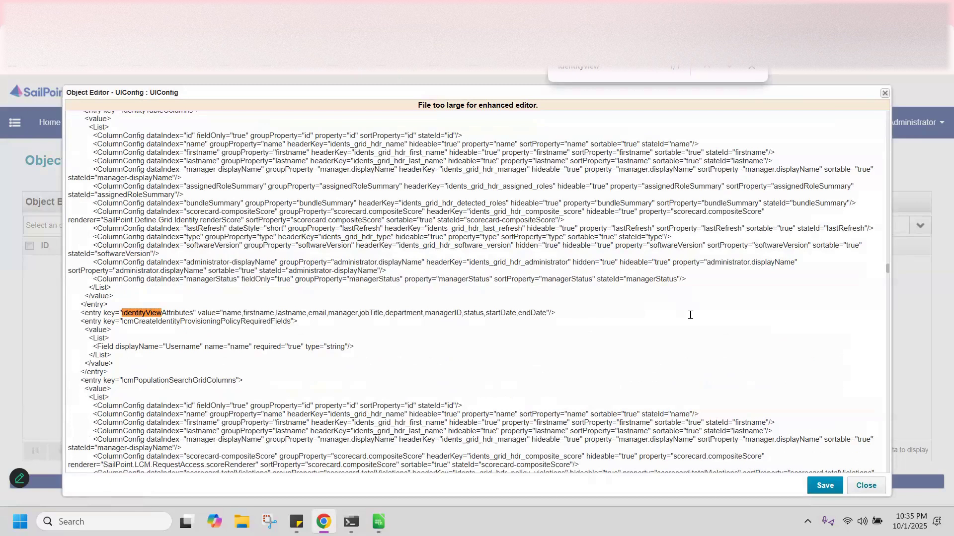
Step: Search the configuration for employer and insert employerId between department and managerID in the identityViewAttributes value
text(demployer)
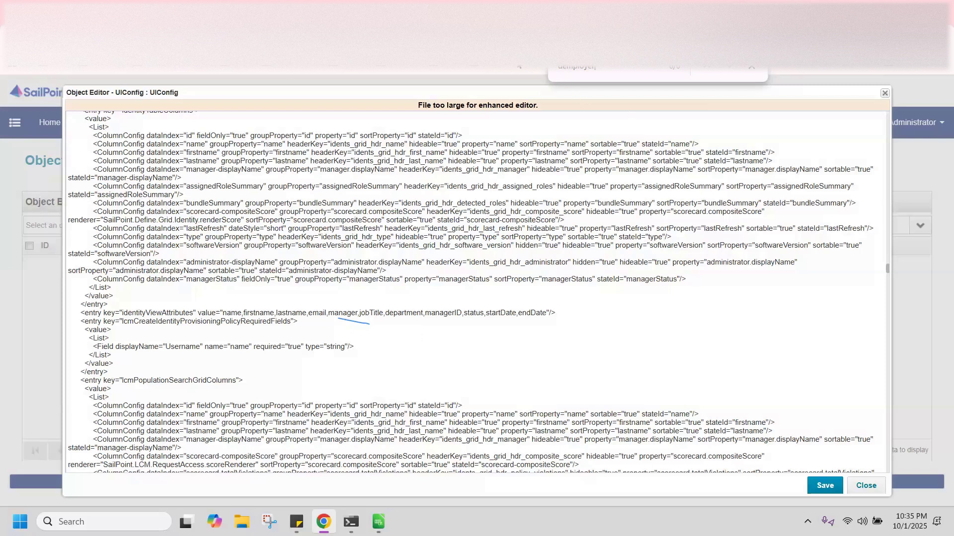
click(350, 318)
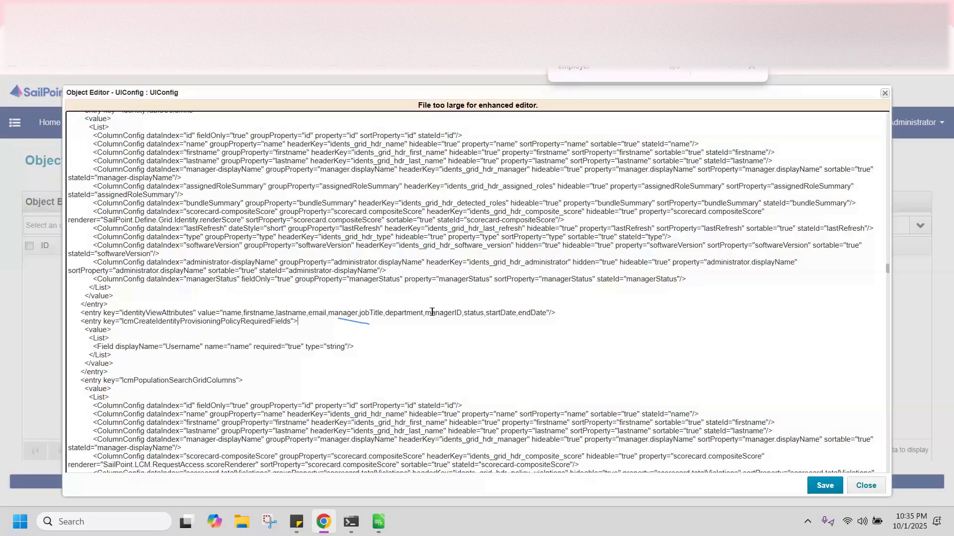
text(employeerId,)
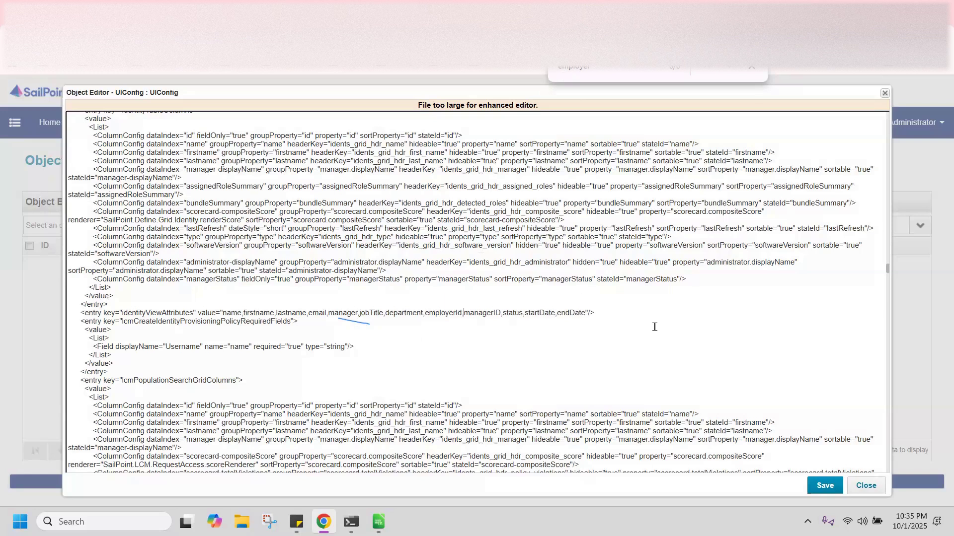
text(e)
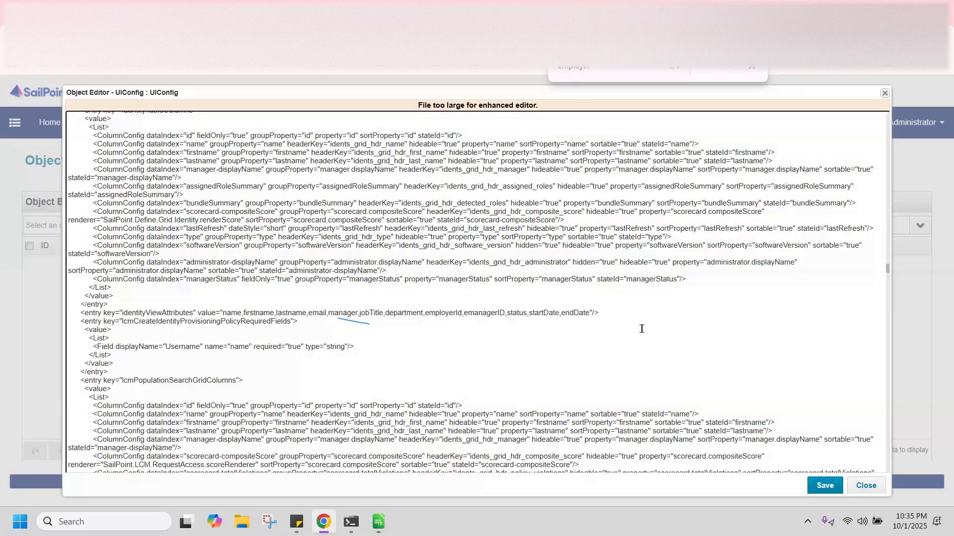
key(BackSpace)
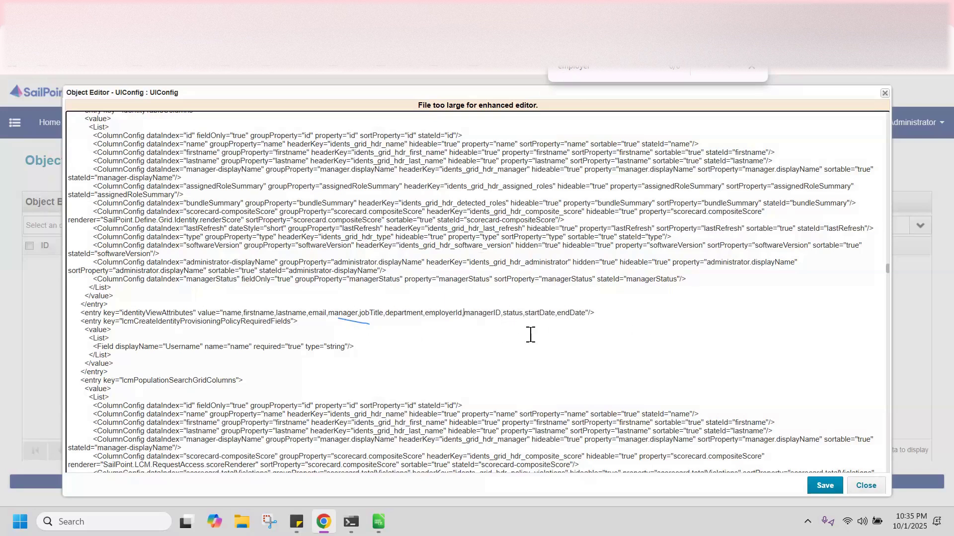
Step: Check the attribute spelling in the sticky note and correct employerId to employeeID in the identityViewAttributes value
key(alt+Tab)
click(839, 245)
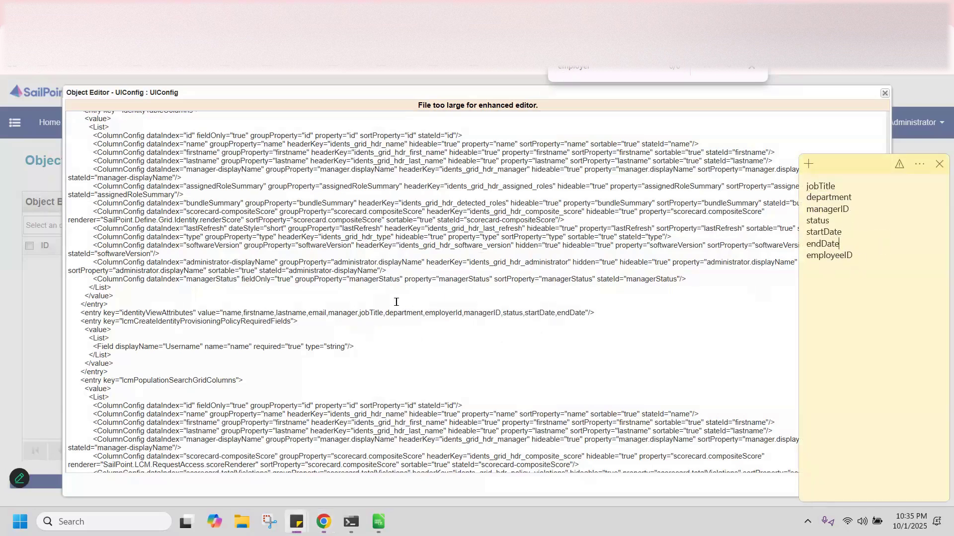
click(449, 313)
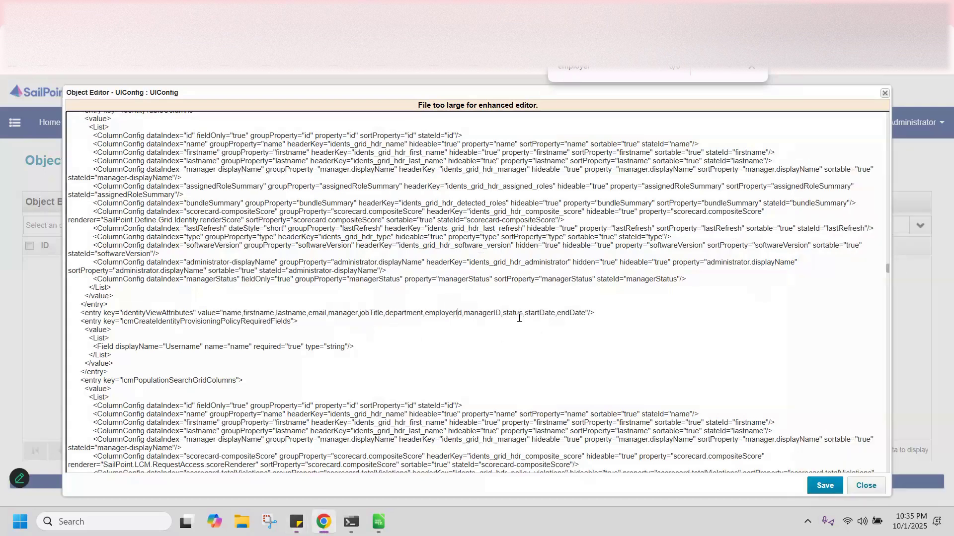
key(BackSpace)
key(BackSpace)
text(e)
key(alt+Tab)
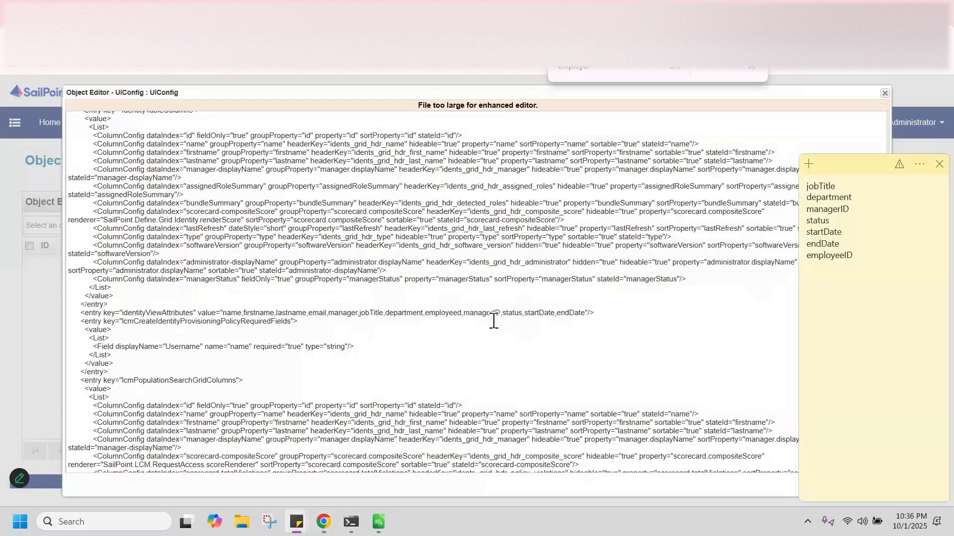
key(alt+Tab)
key(Delete)
text(ID)
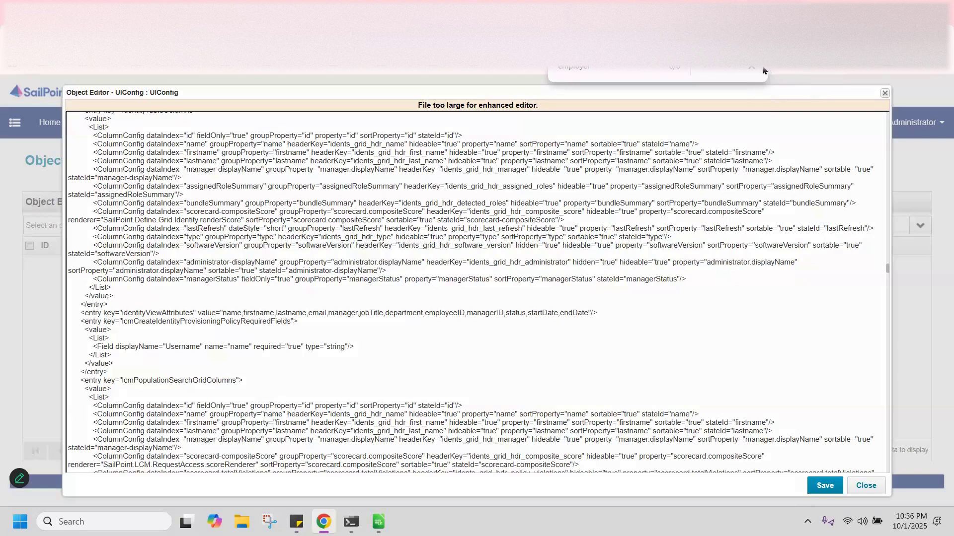
Step: Search the UIConfig object for employee to check its entries, and save the object
key(Escape)
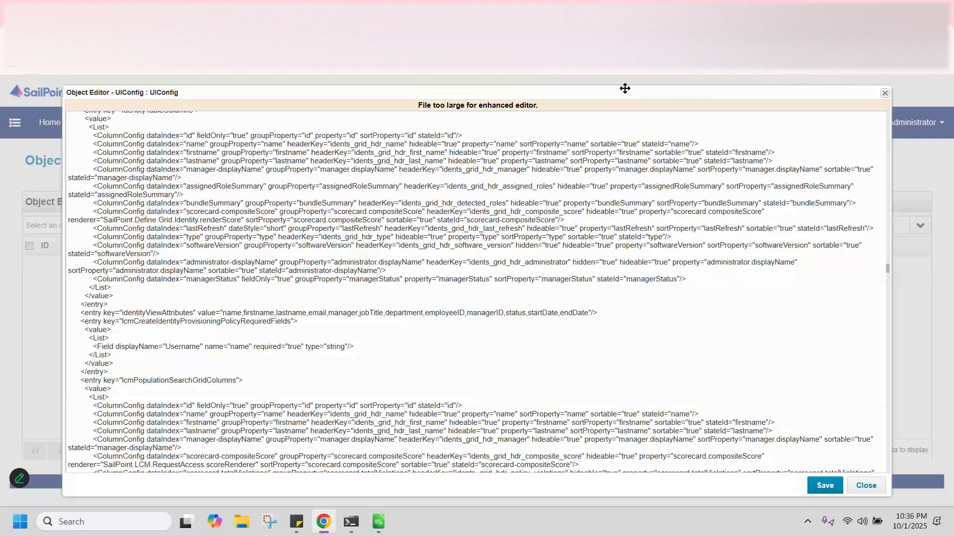
click(465, 313)
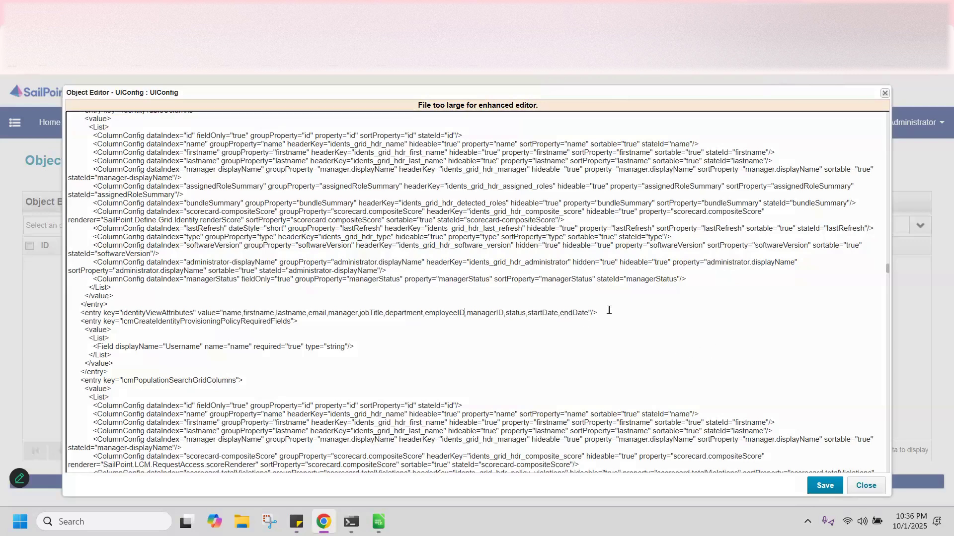
key(ctrl+plus)
scroll(628, 347, down, 10)
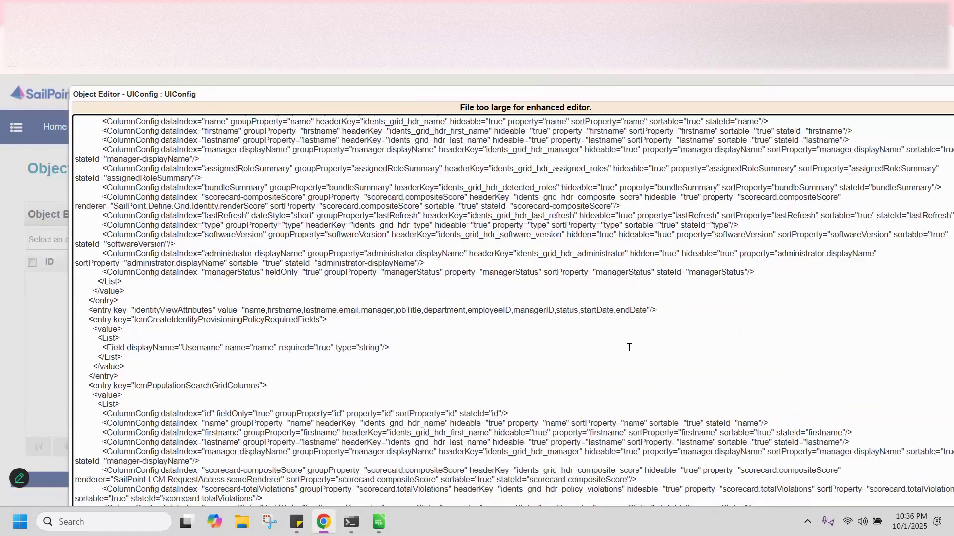
text(employ)
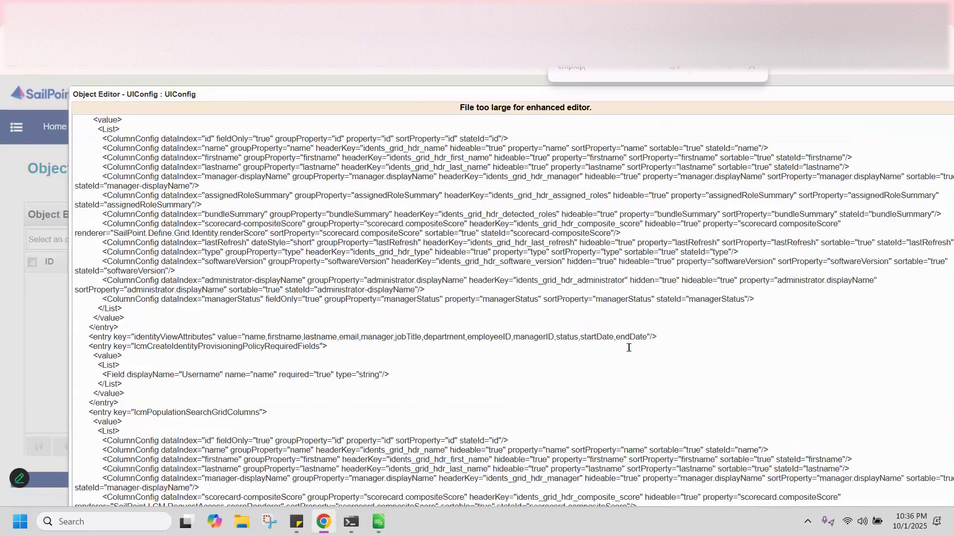
text(ee)
click(592, 356)
scroll(560, 392, down, 15)
scroll(716, 276, down, 20)
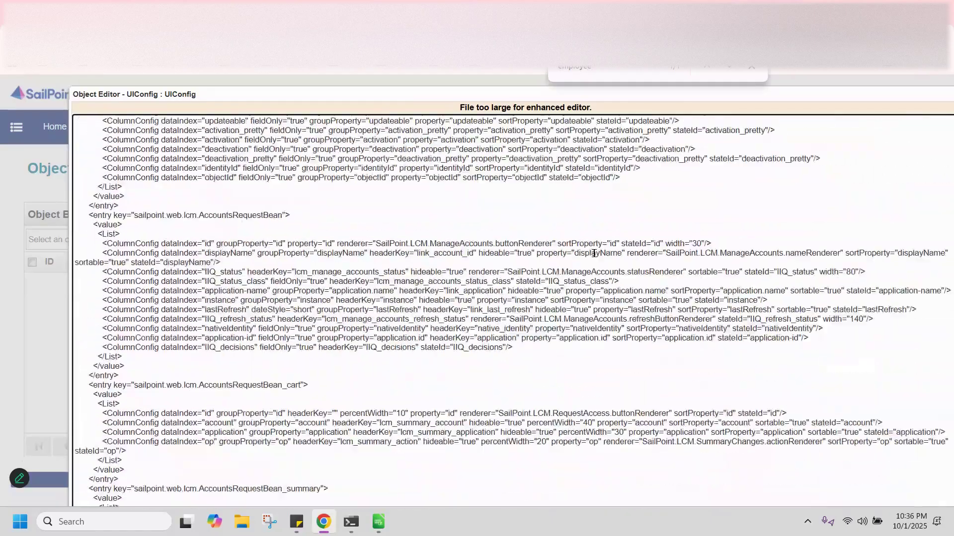
scroll(594, 253, down, 8)
scroll(593, 253, down, 10)
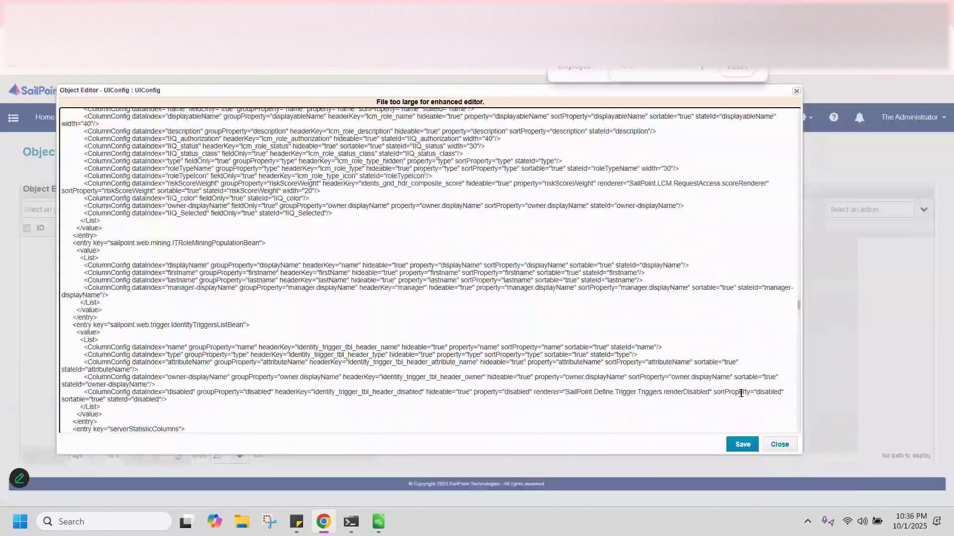
key(ctrl+s)
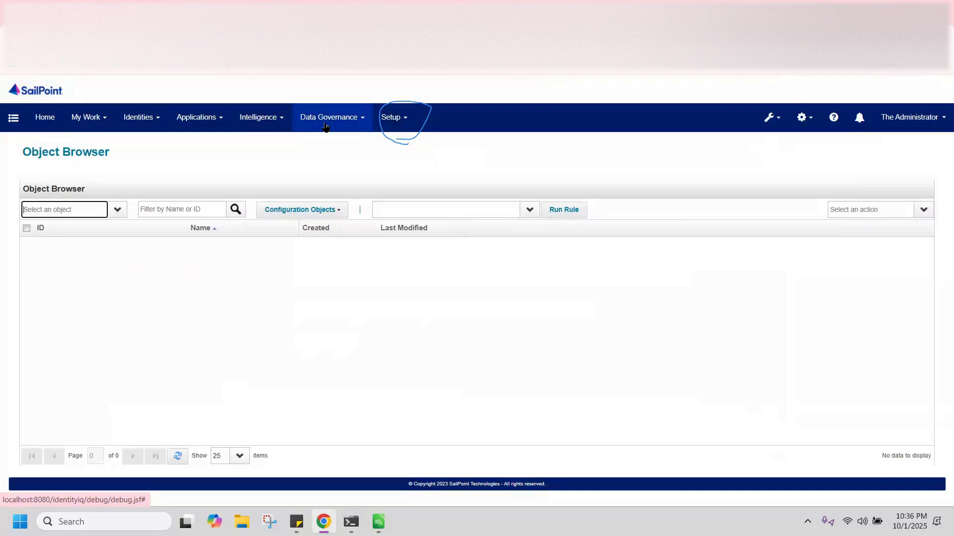
Step: Open the Chowdhurys Digital account aggregation task for editing from the task list
click(400, 125)
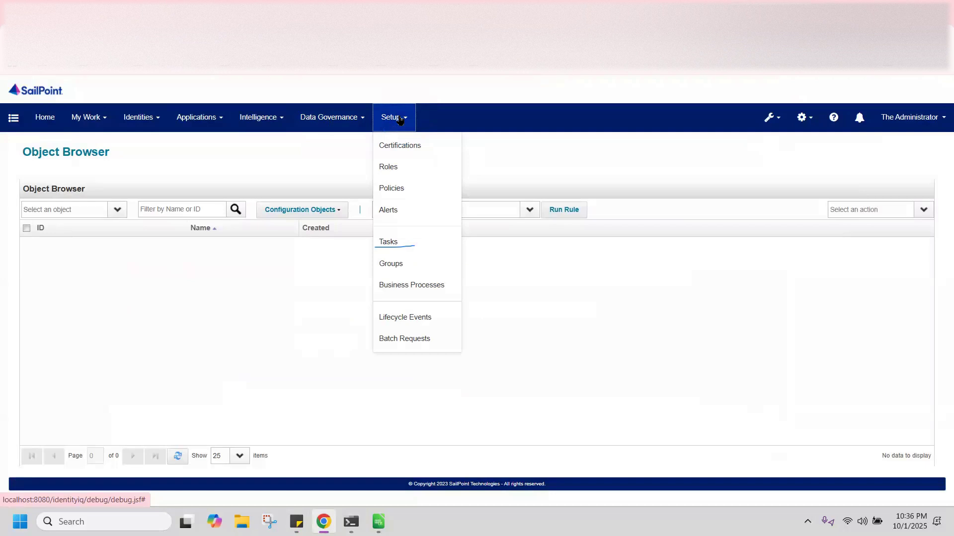
click(405, 242)
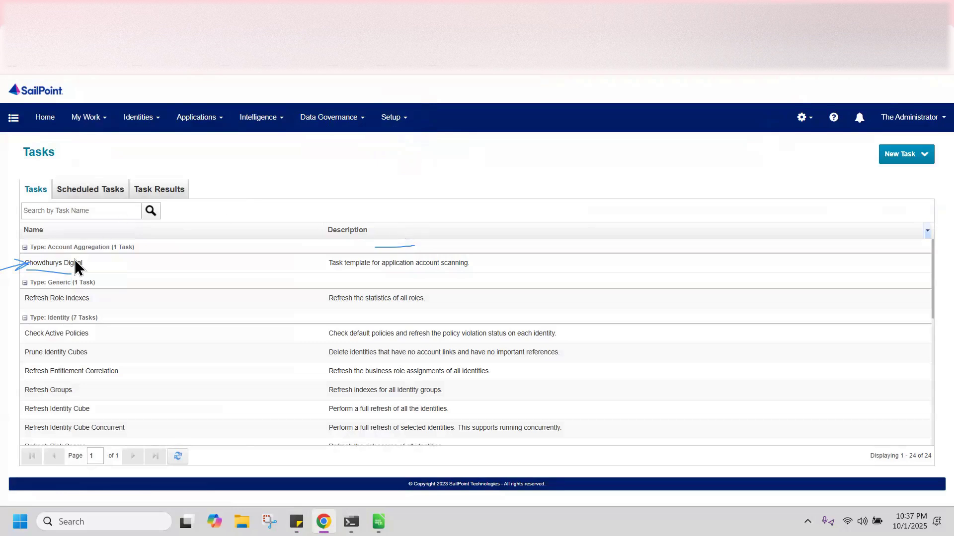
click(230, 263)
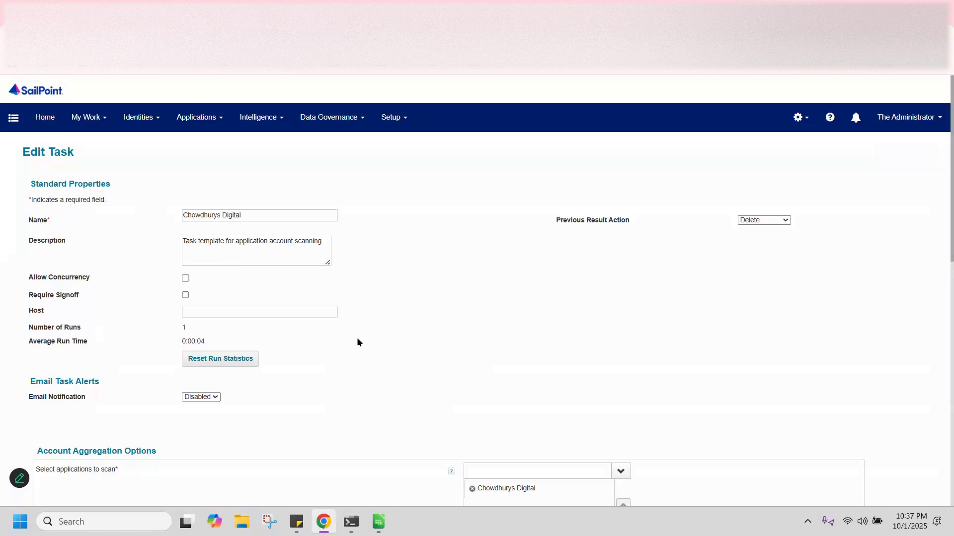
Step: Examine the Chowdhurys Digital task's standard properties and its account aggregation options
scroll(357, 341, down, 1)
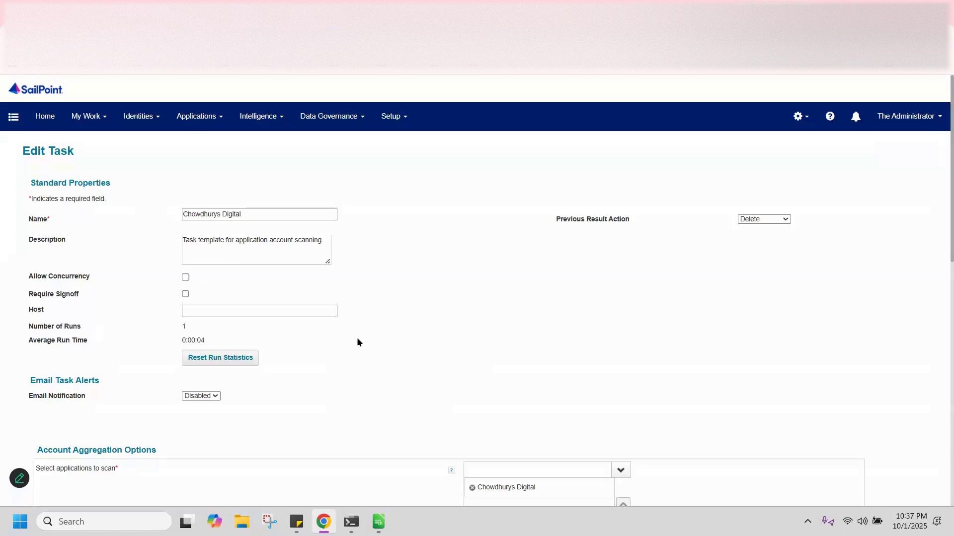
scroll(357, 342, down, 1)
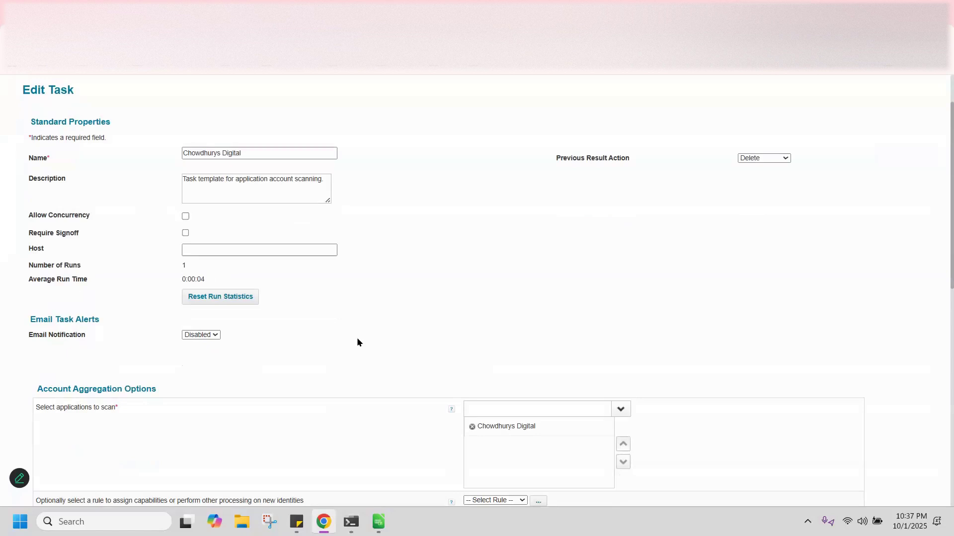
scroll(357, 342, down, 3)
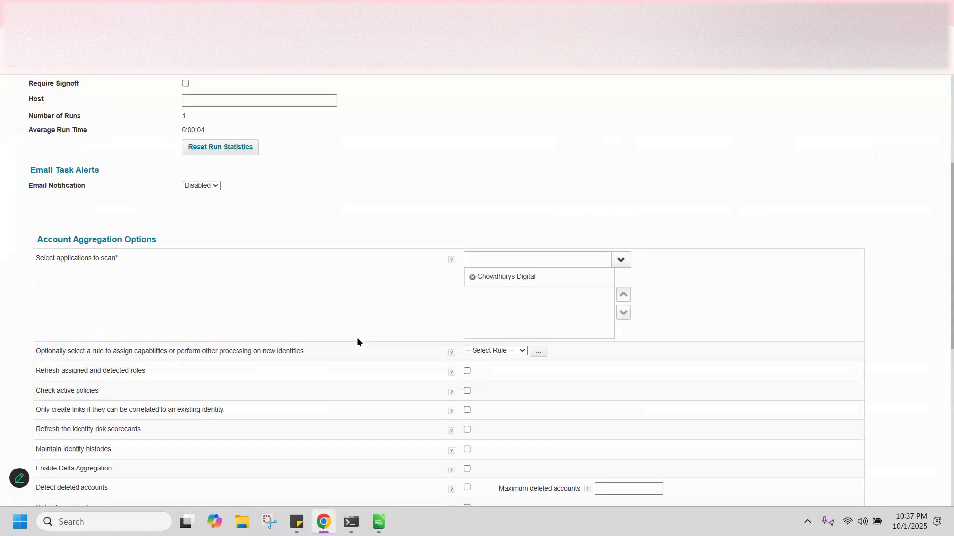
scroll(357, 341, down, 5)
scroll(357, 342, down, 2)
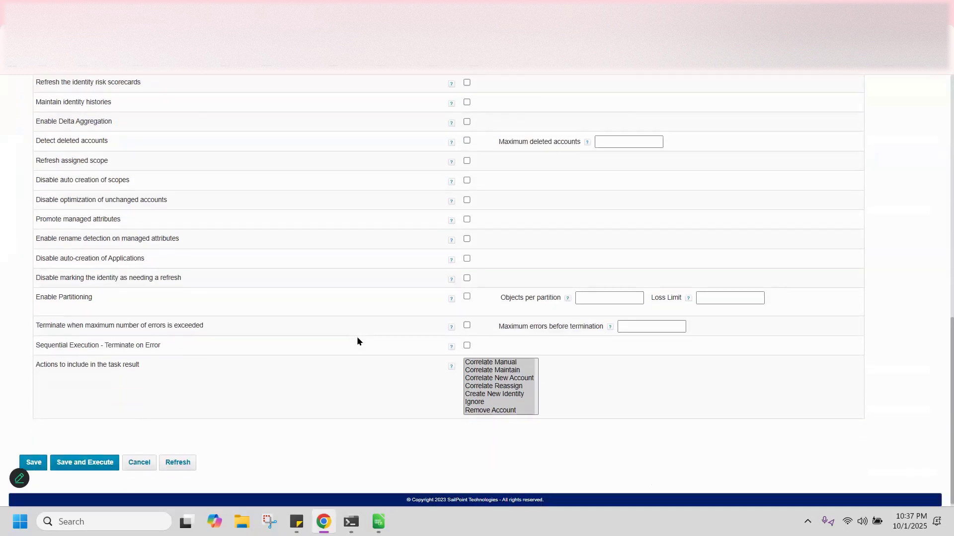
scroll(357, 342, down, 1)
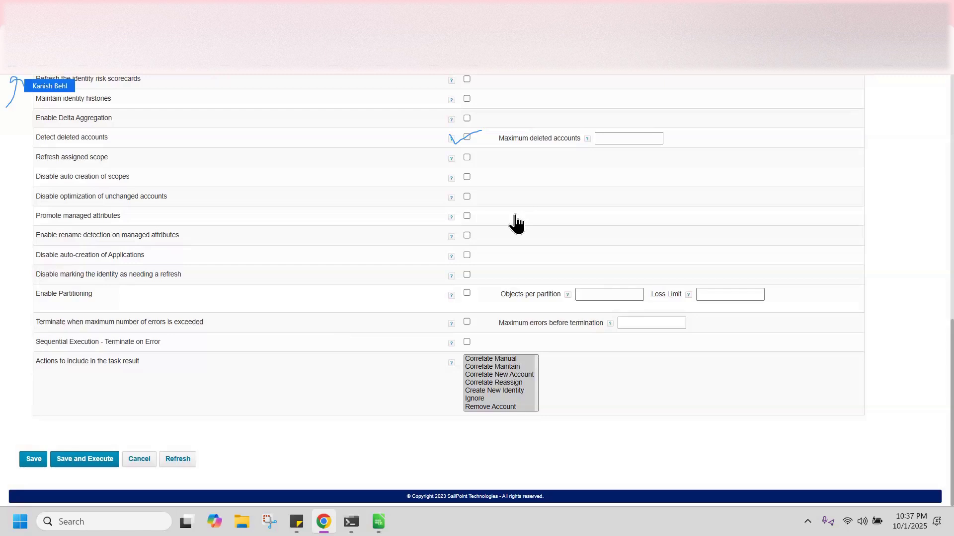
scroll(498, 244, up, 5)
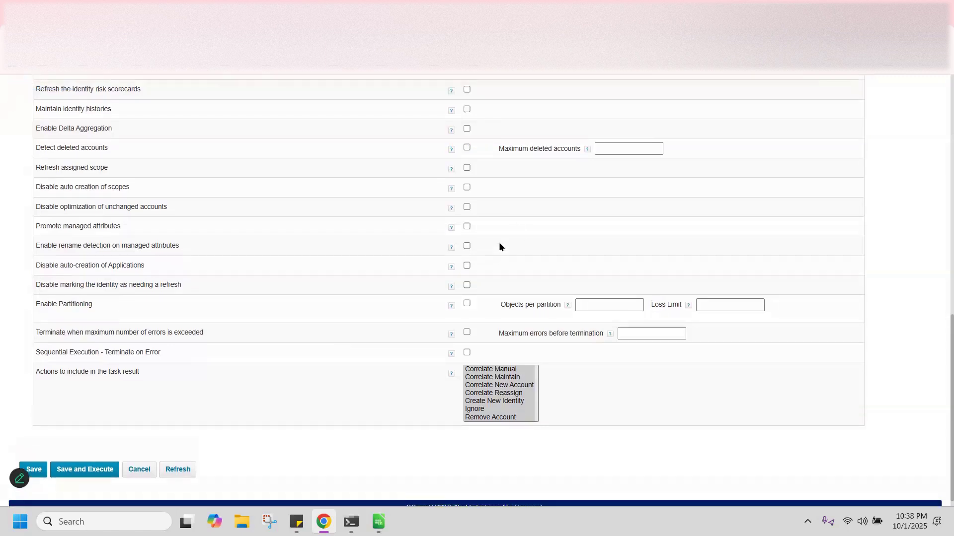
scroll(500, 247, up, 6)
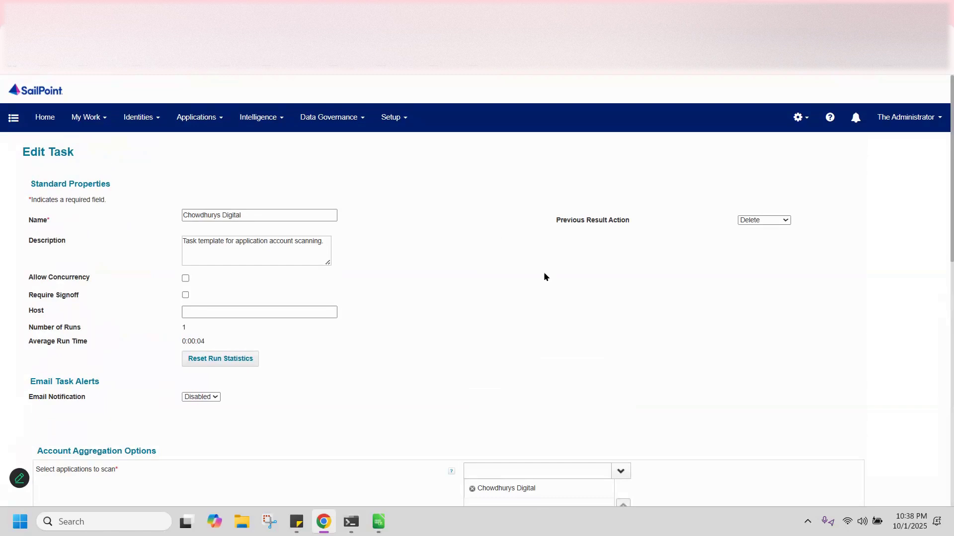
Step: Enable Refresh the identity risk scorecards, Maintain identity histories and Detect deleted accounts in the account aggregation options
scroll(542, 275, down, 5)
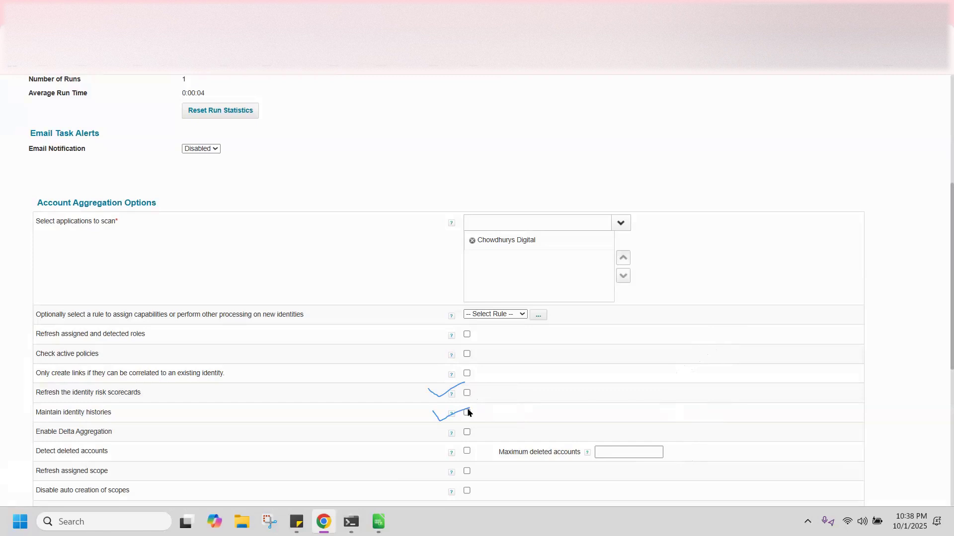
click(466, 392)
scroll(462, 350, down, 1)
click(467, 350)
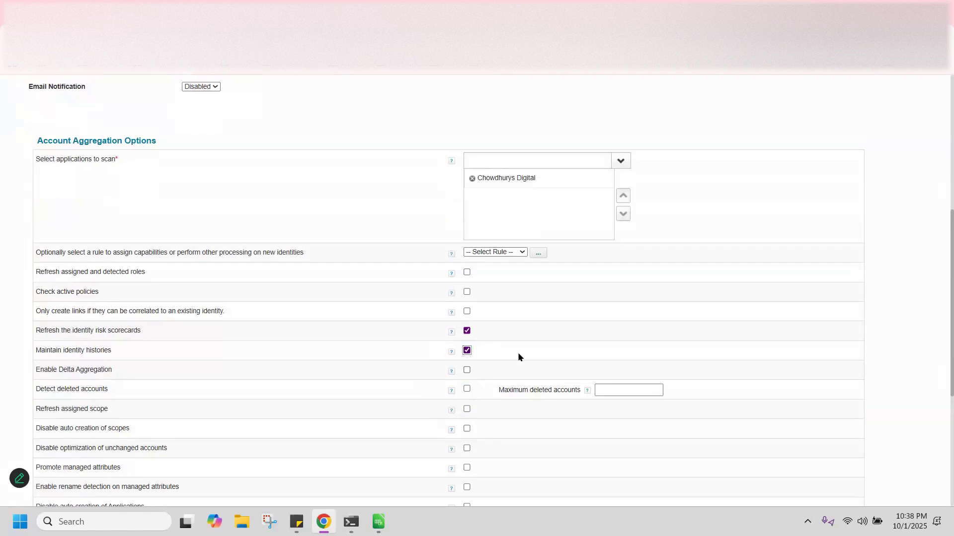
click(468, 390)
scroll(600, 411, down, 4)
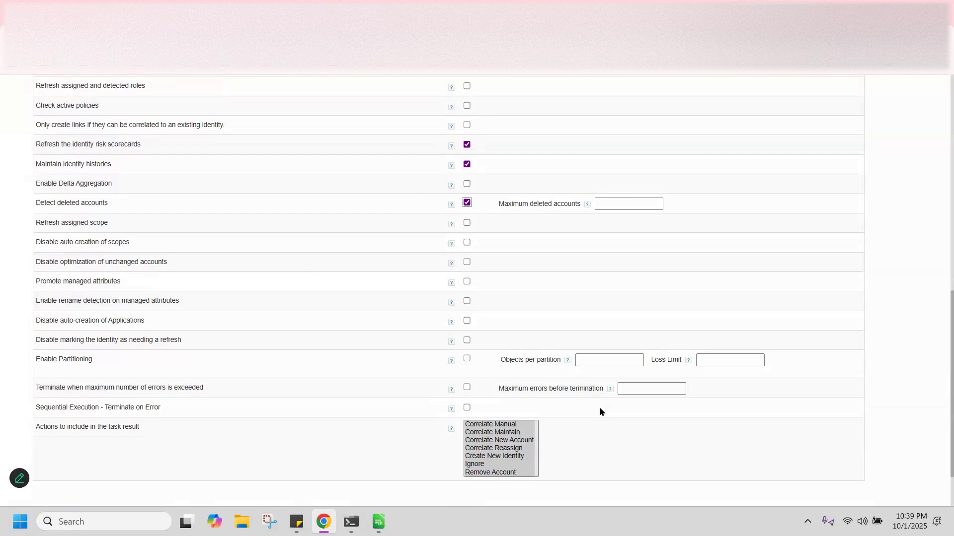
scroll(604, 404, down, 1)
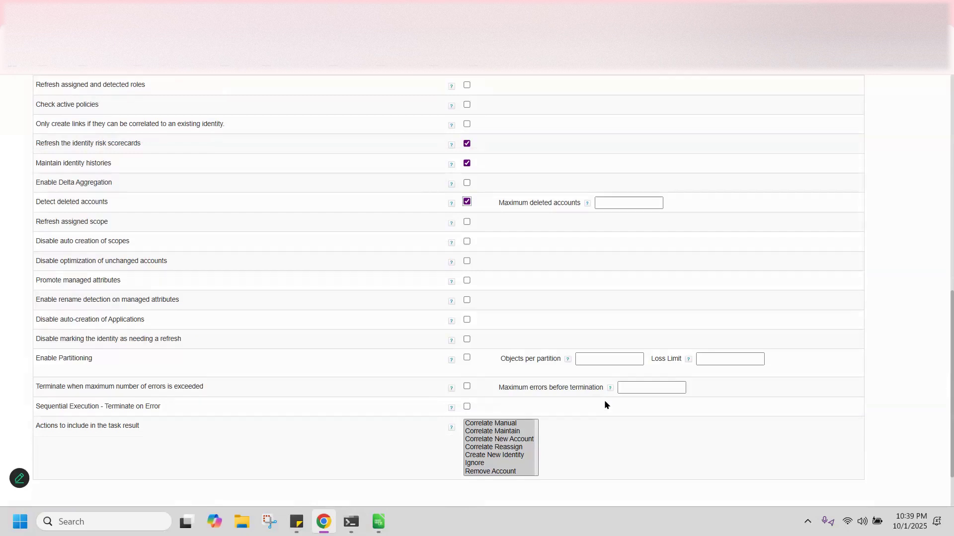
scroll(638, 327, down, 2)
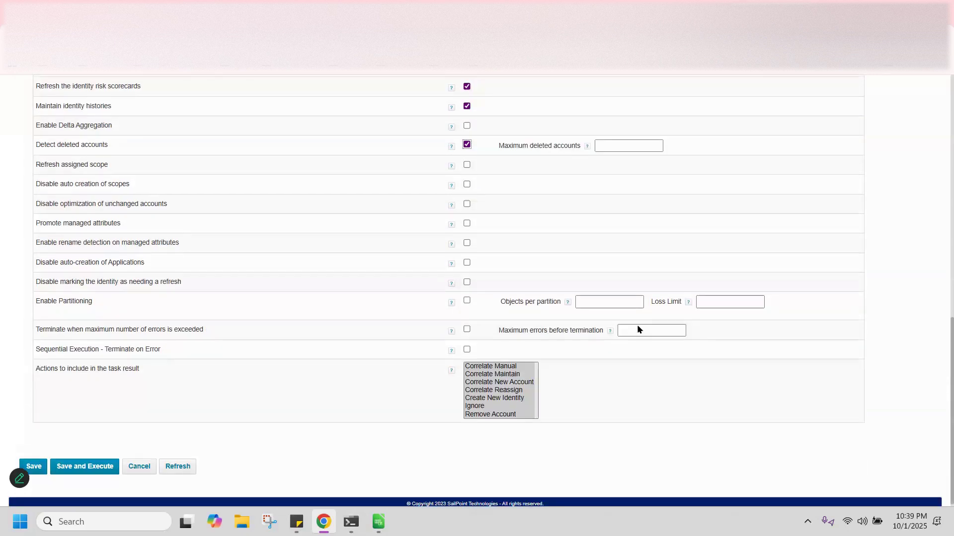
Step: Save and execute the Chowdhurys Digital aggregation task, and open its latest task result
scroll(631, 332, up, 2)
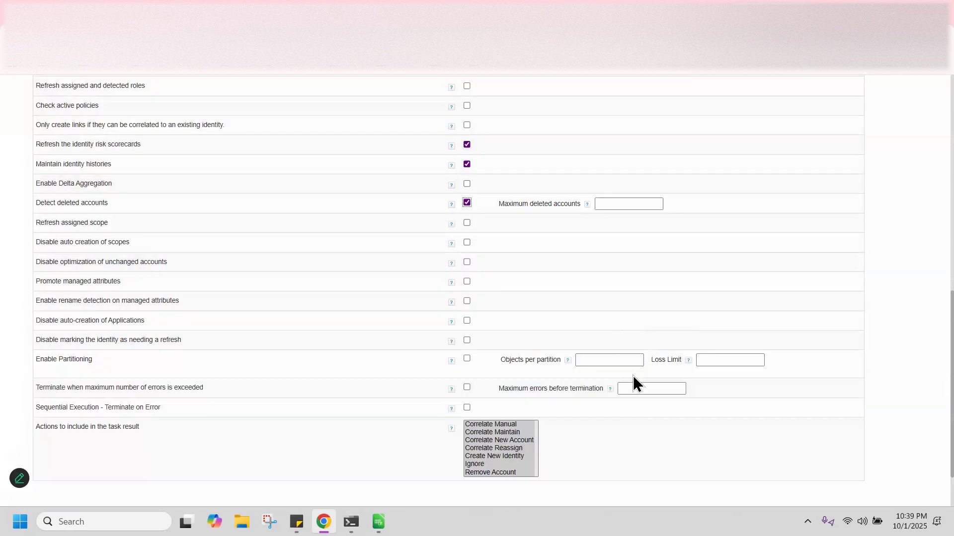
scroll(633, 382, down, 2)
click(84, 462)
click(475, 312)
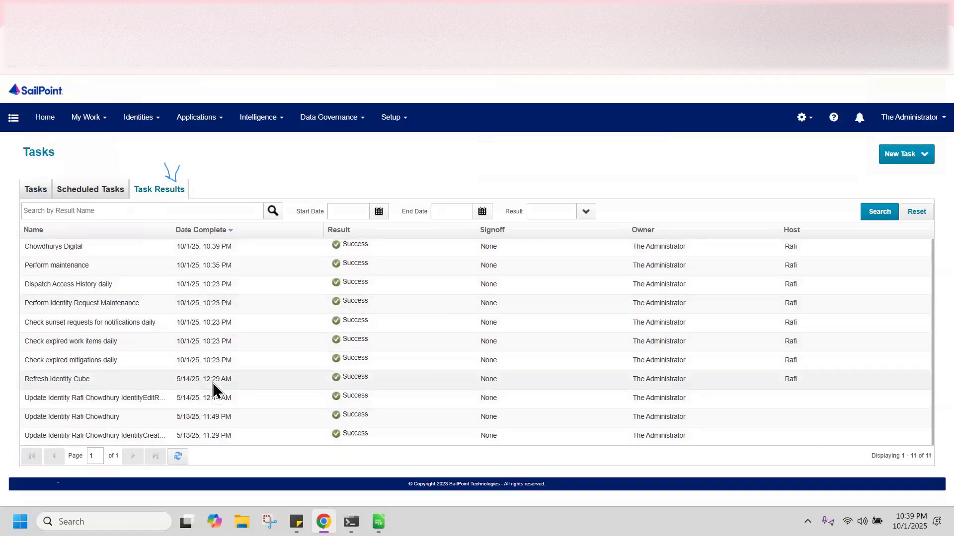
drag(204, 253, 224, 252)
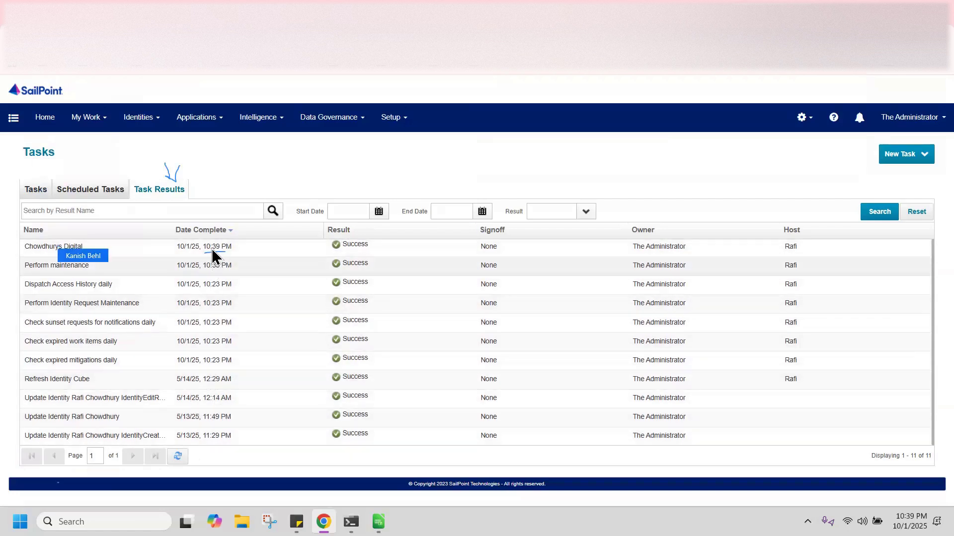
click(128, 253)
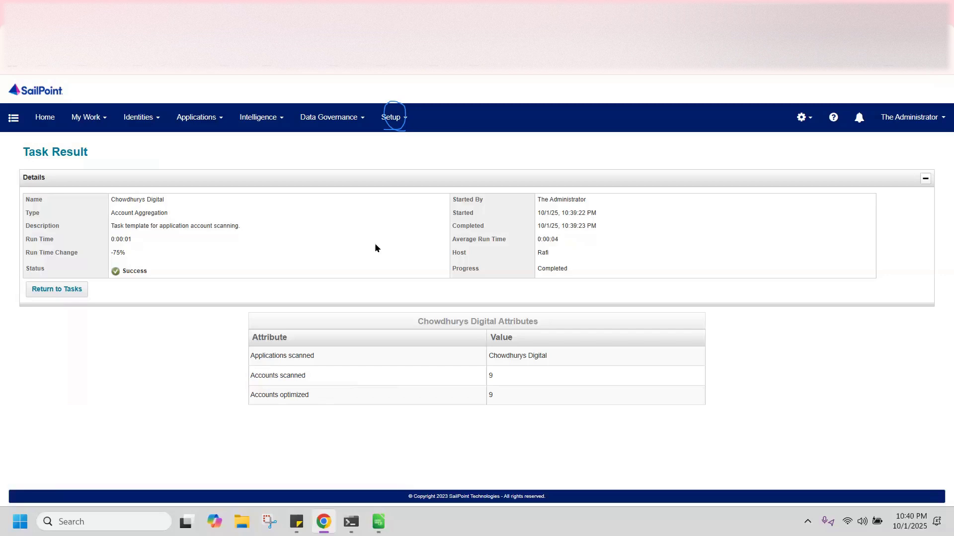
Step: Return to the task list and start a new task from the identity refresh template
click(390, 119)
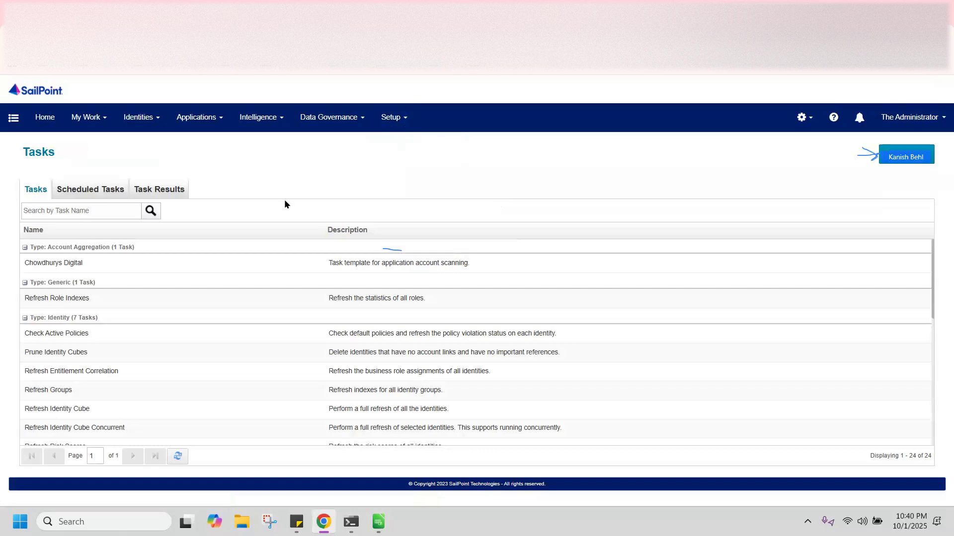
click(917, 160)
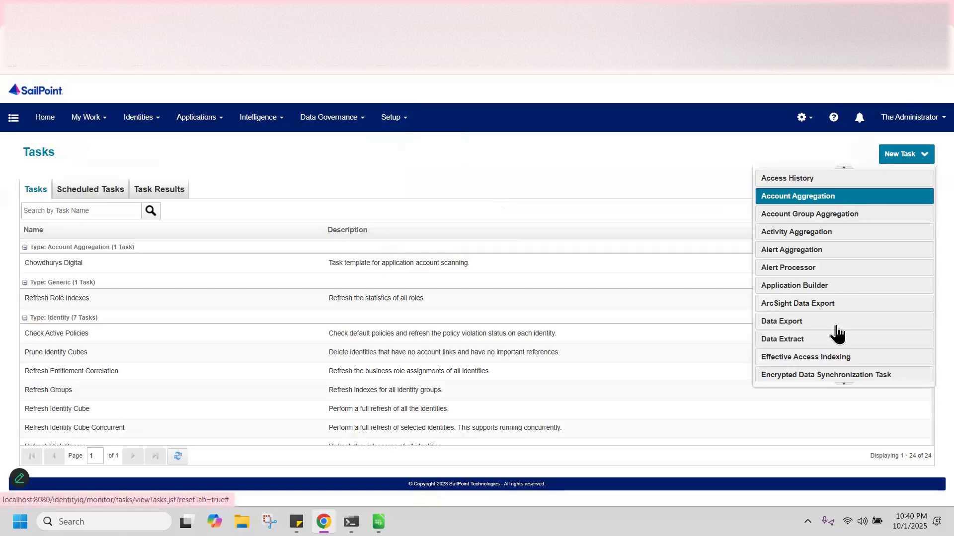
scroll(837, 326, down, 1)
scroll(837, 328, down, 1)
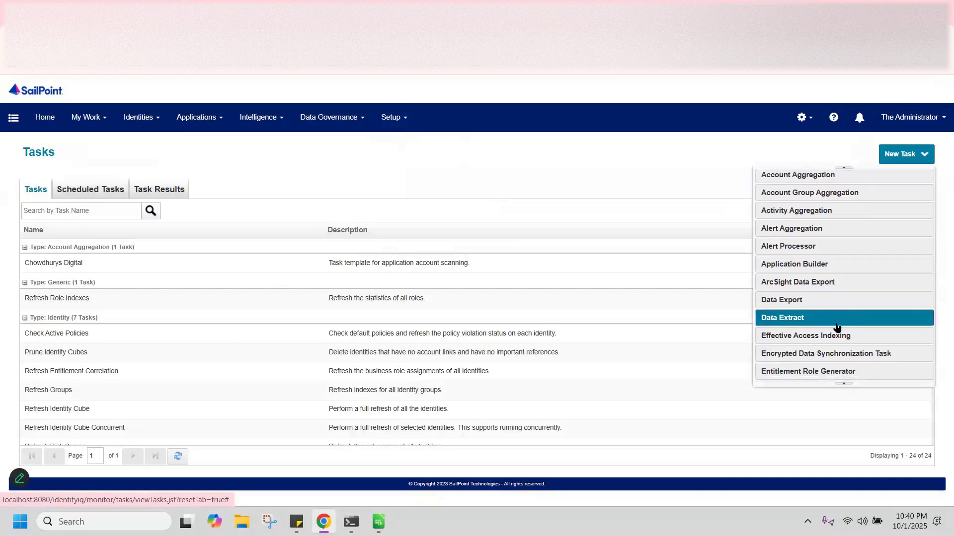
scroll(838, 328, down, 1)
scroll(839, 332, down, 1)
scroll(840, 334, down, 3)
click(819, 337)
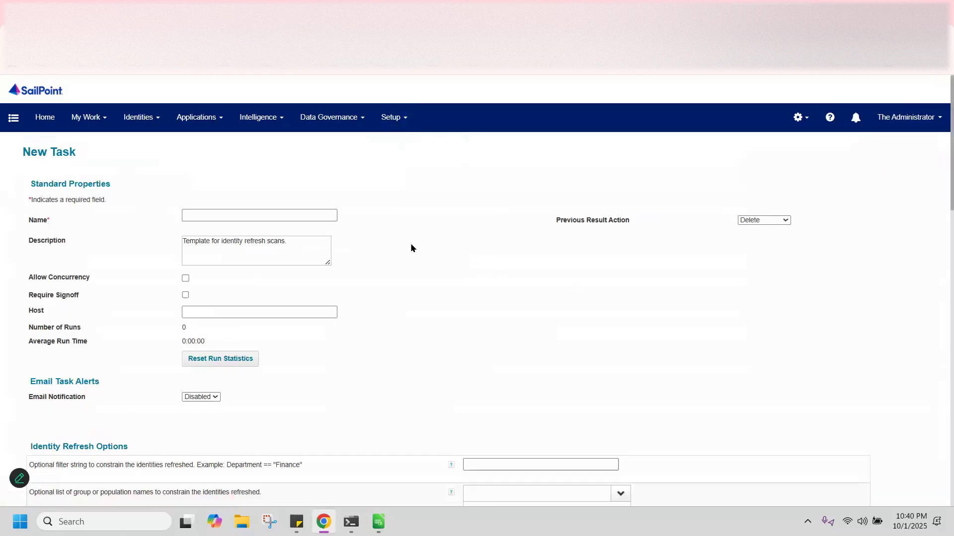
Step: Name the new task Chowdhurys Digital Identity Refresh
click(257, 217)
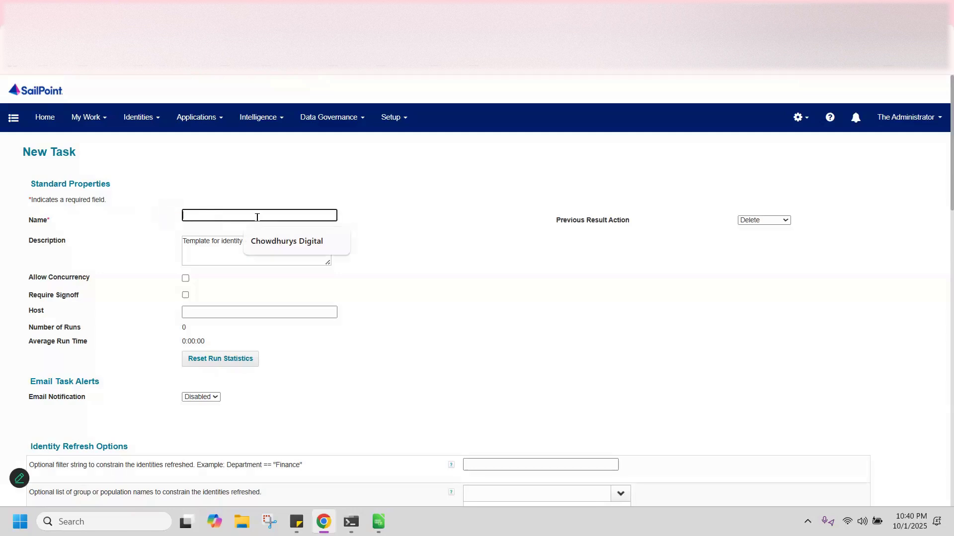
key(Escape)
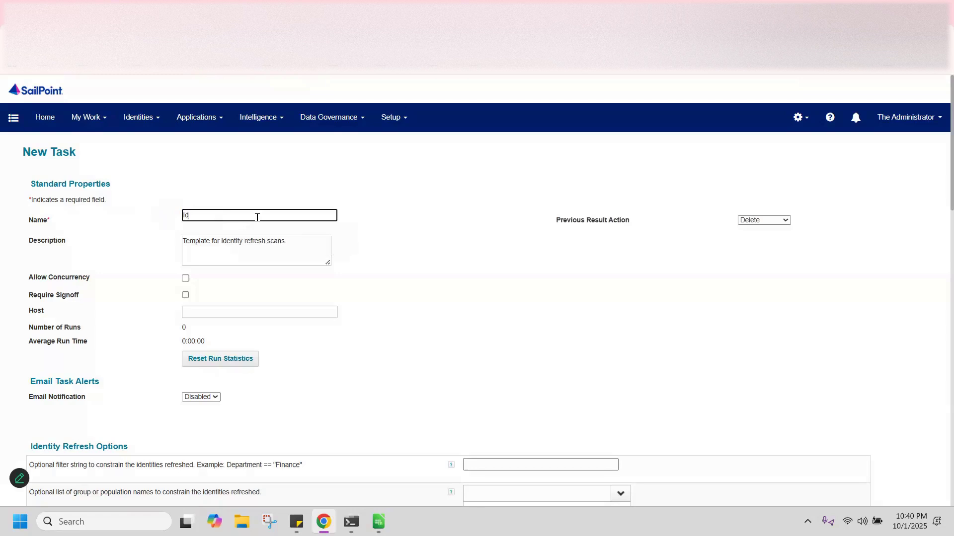
key(Num_Lock)
key(BackSpace)
key(BackSpace)
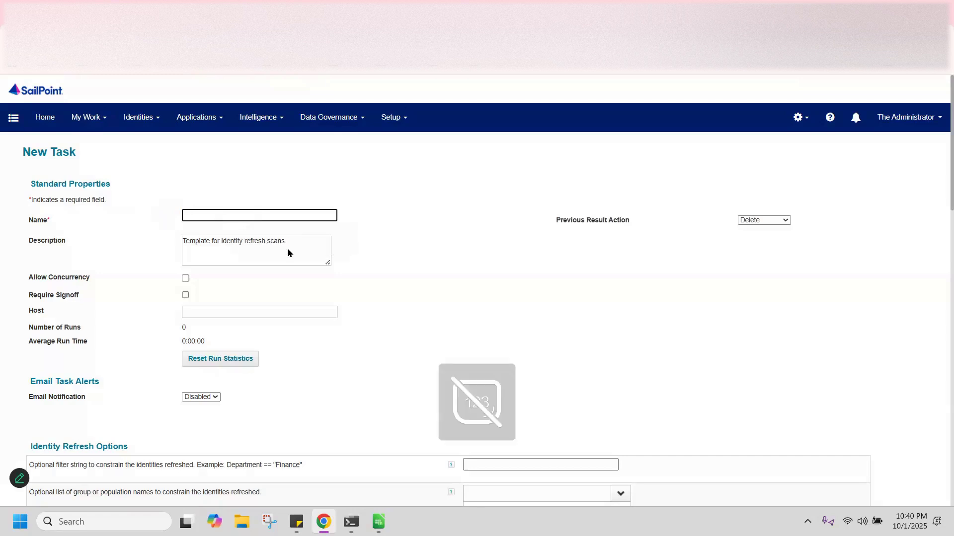
click(279, 235)
text(I)
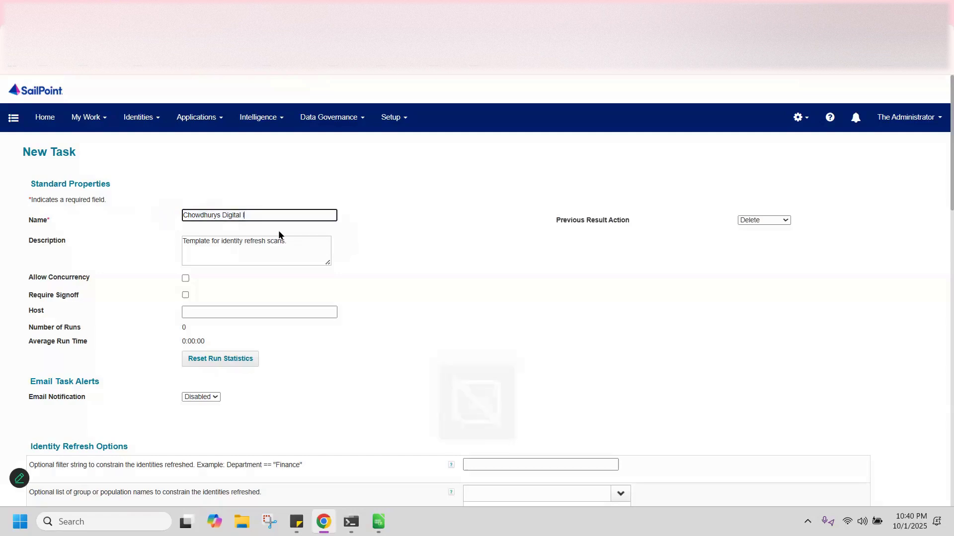
text(dentity Refresh)
Step: Review the identity refresh options and enable Refresh identity attributes
scroll(393, 344, down, 3)
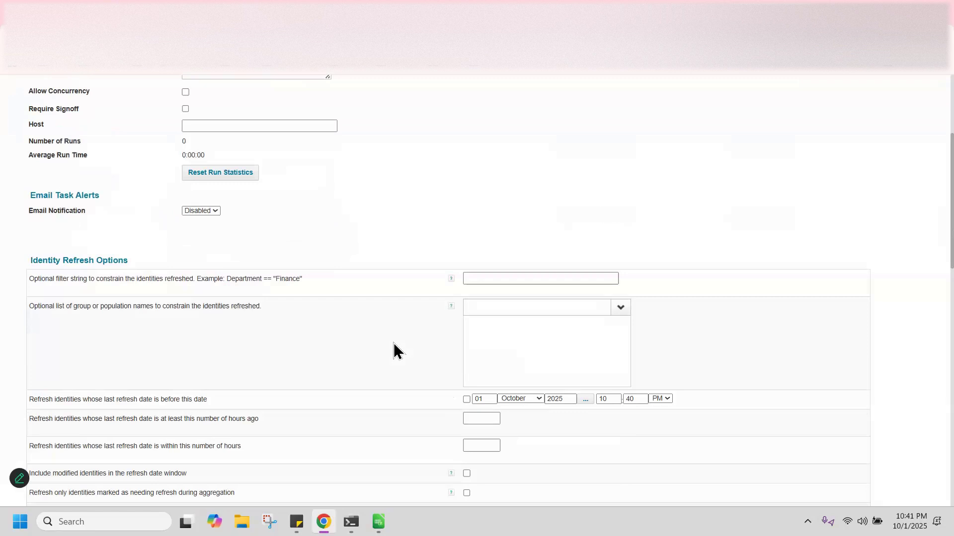
scroll(396, 351, down, 7)
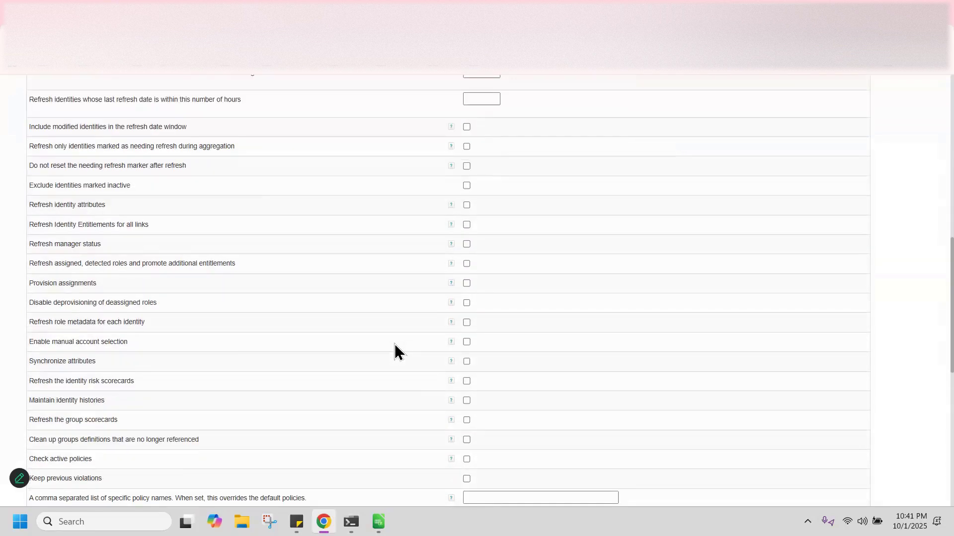
scroll(395, 344, down, 2)
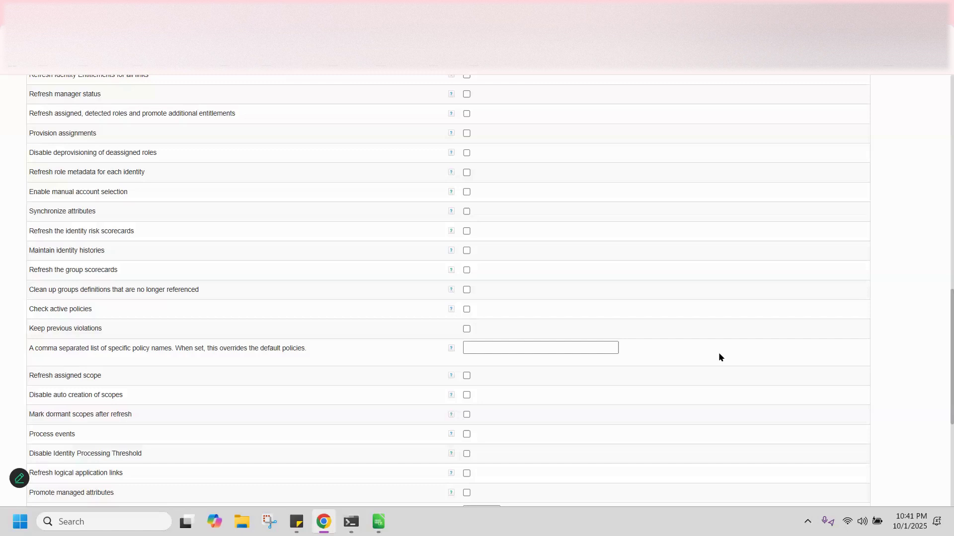
scroll(700, 368, up, 6)
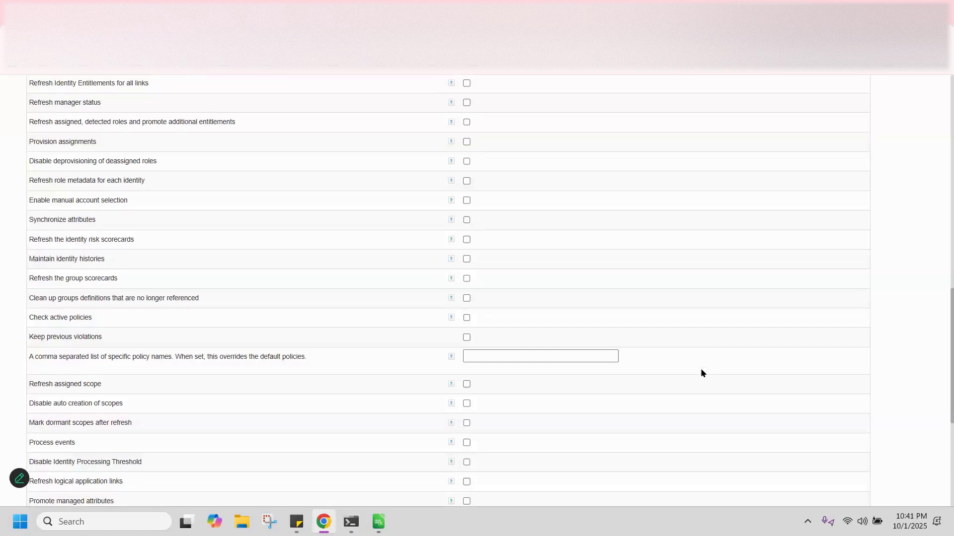
scroll(702, 371, down, 1)
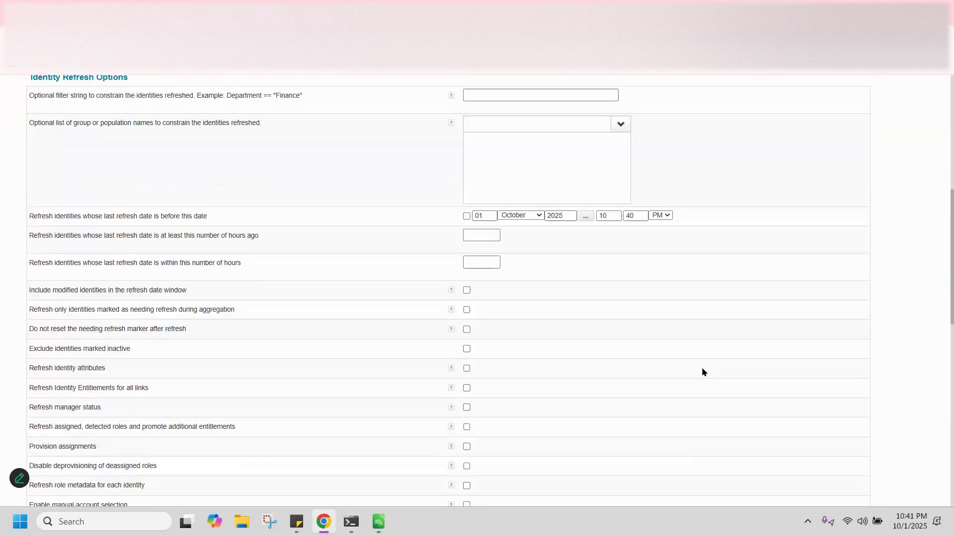
scroll(701, 372, up, 1)
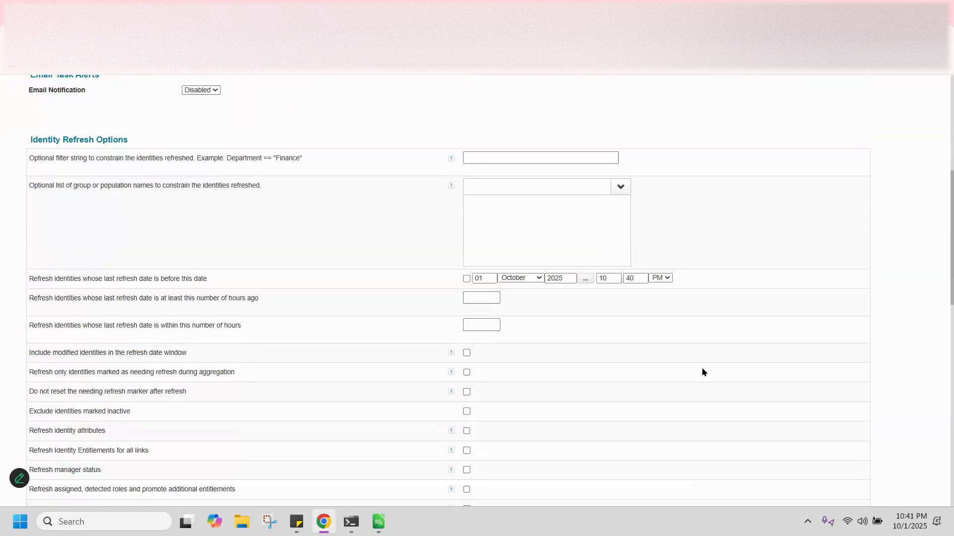
scroll(702, 368, down, 1)
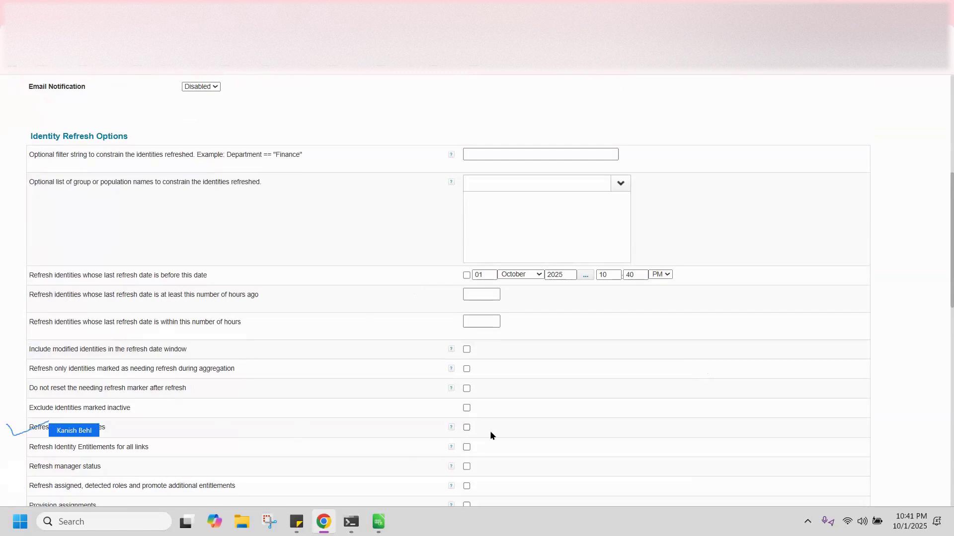
click(466, 427)
Step: Save and execute the Chowdhurys Digital Identity Refresh task, and open its task result
scroll(519, 437, down, 3)
scroll(519, 440, down, 3)
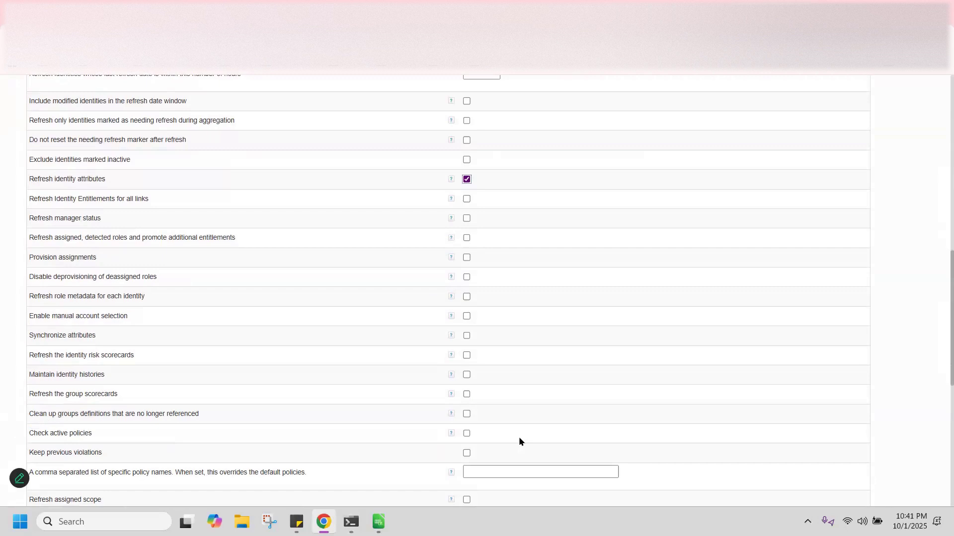
drag(16, 334, 39, 330)
click(536, 337)
scroll(96, 456, down, 5)
scroll(323, 373, down, 1)
click(477, 311)
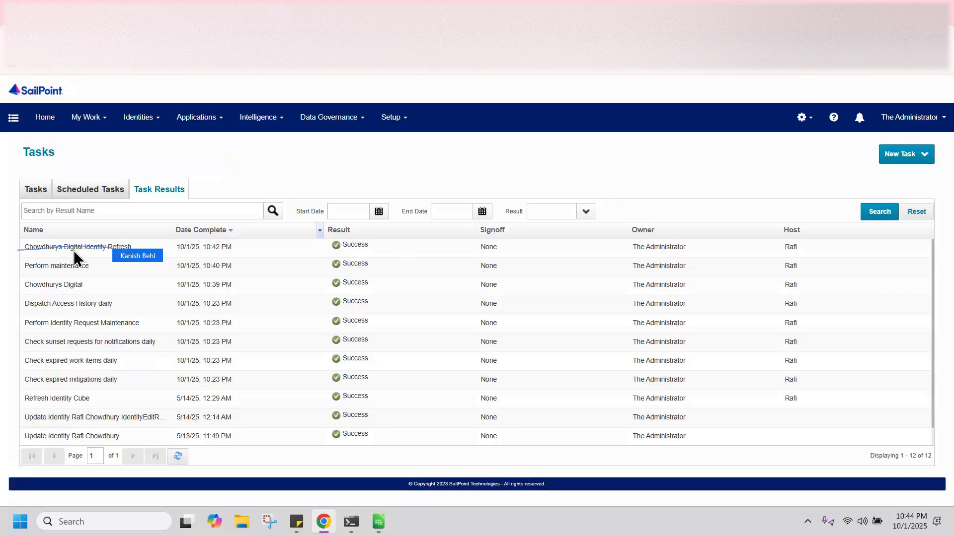
click(575, 249)
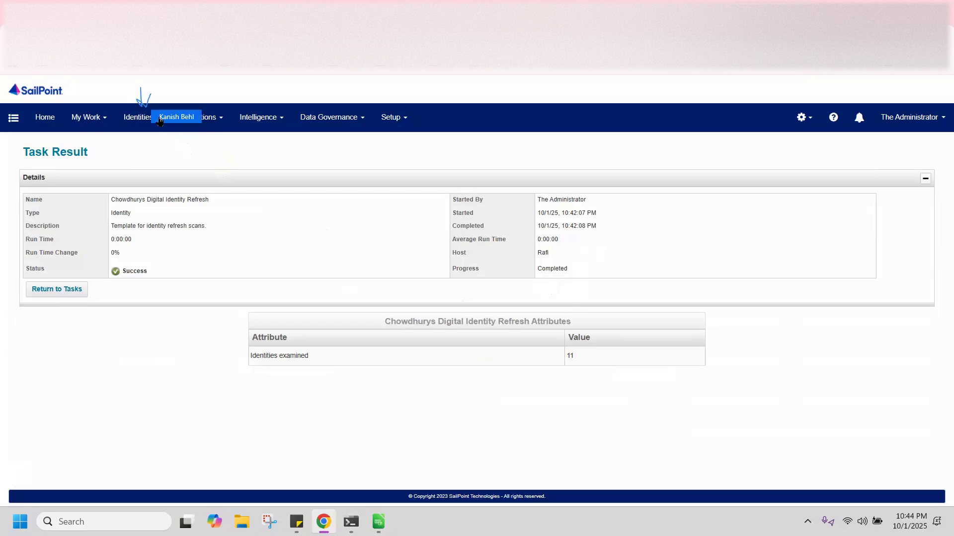
Step: Open the Identity Warehouse and view the attributes of the identity whose type is Employee
click(197, 117)
key(Left)
key(Down)
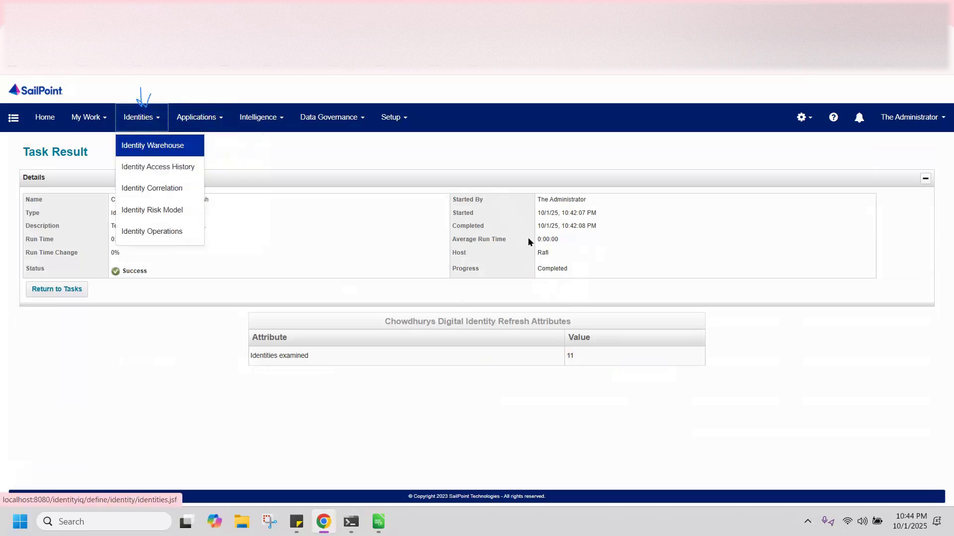
key(Return)
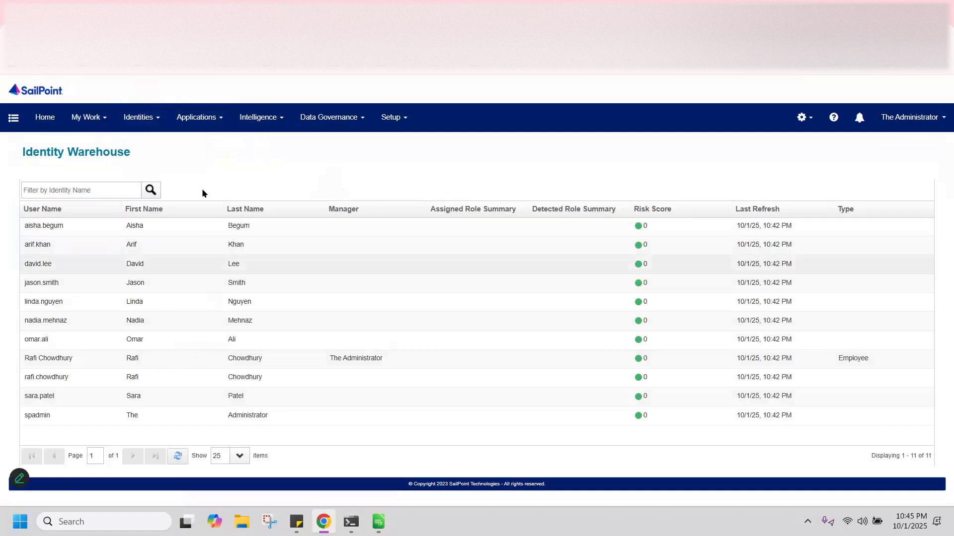
click(116, 359)
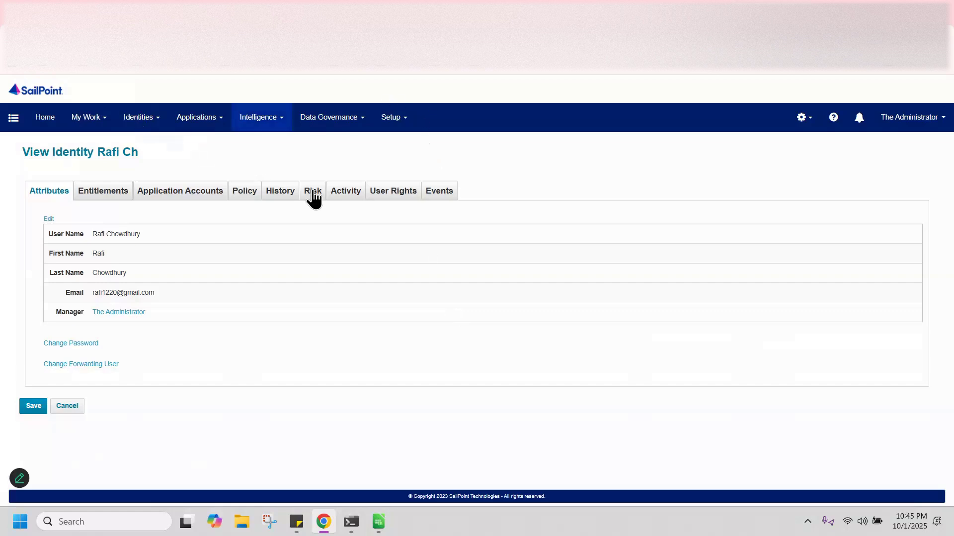
Step: Return to the Identity Warehouse and view the fourth listed identity's Chowdhurys Digital application account details
key(Tab)
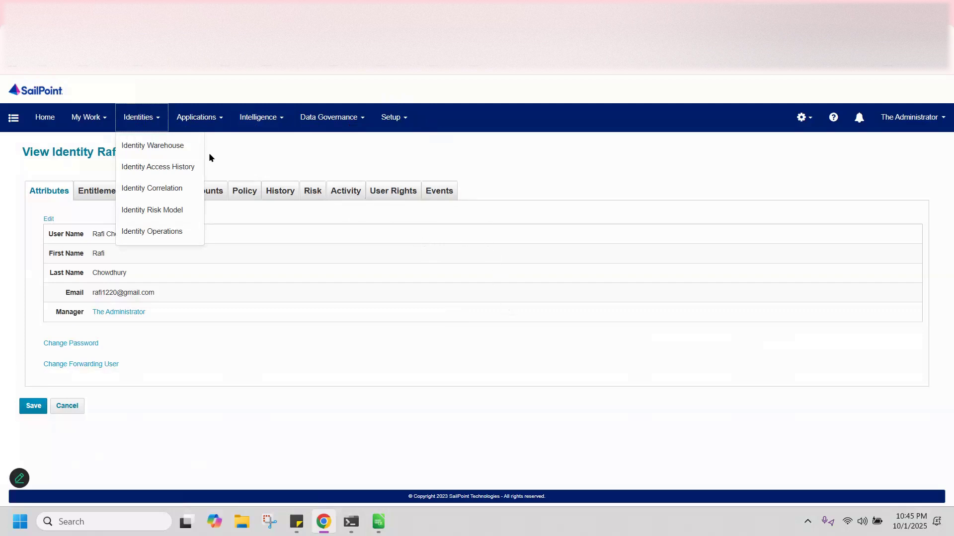
key(Tab)
key(Return)
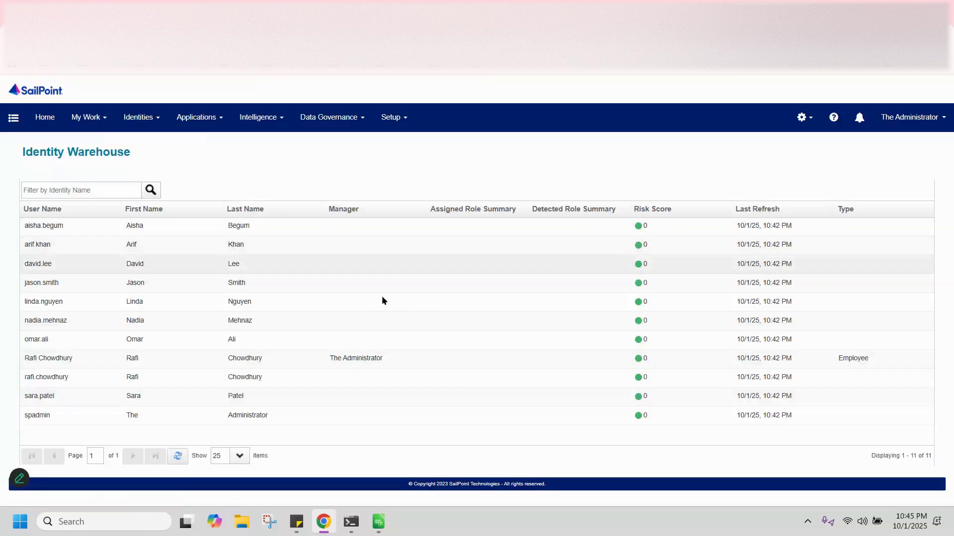
click(496, 289)
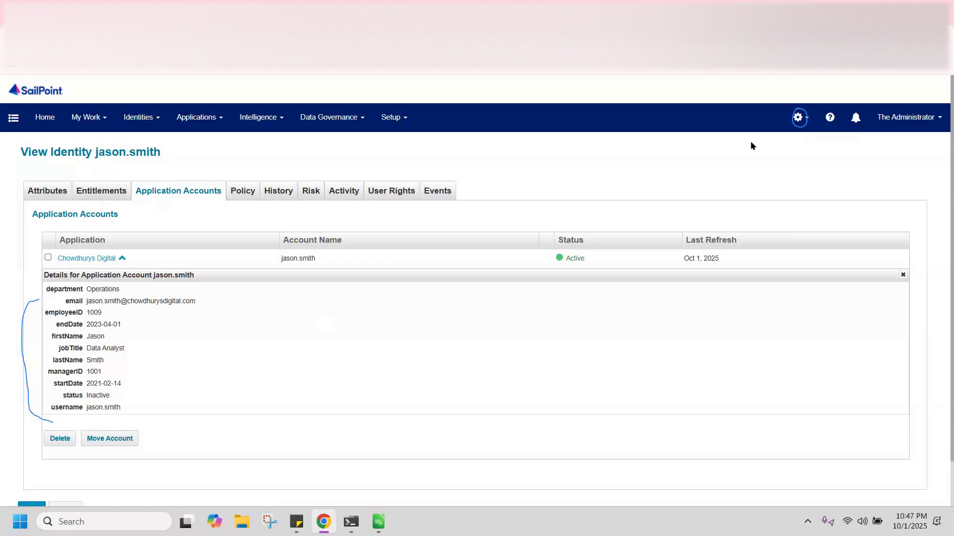
Step: Open the identity mappings in the global settings and start a new identity attribute
click(798, 117)
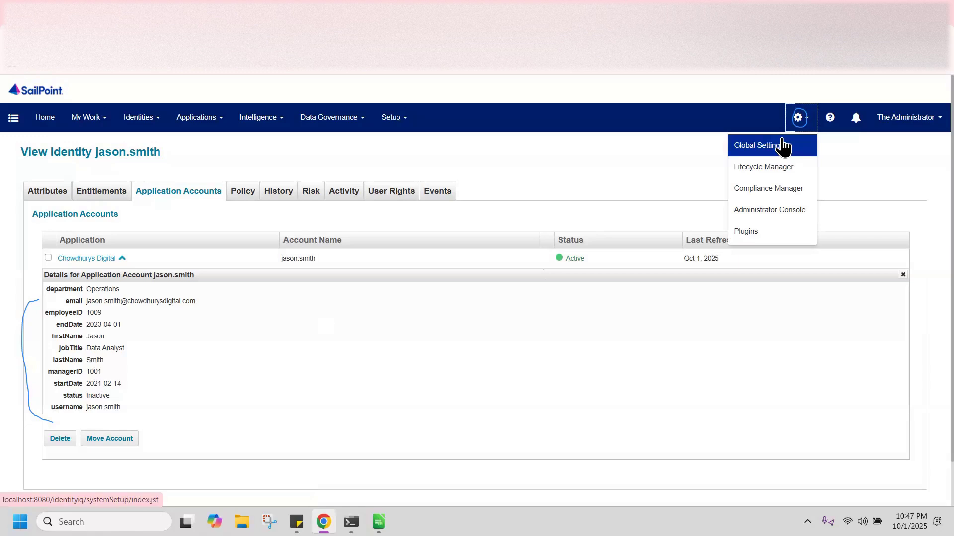
click(778, 146)
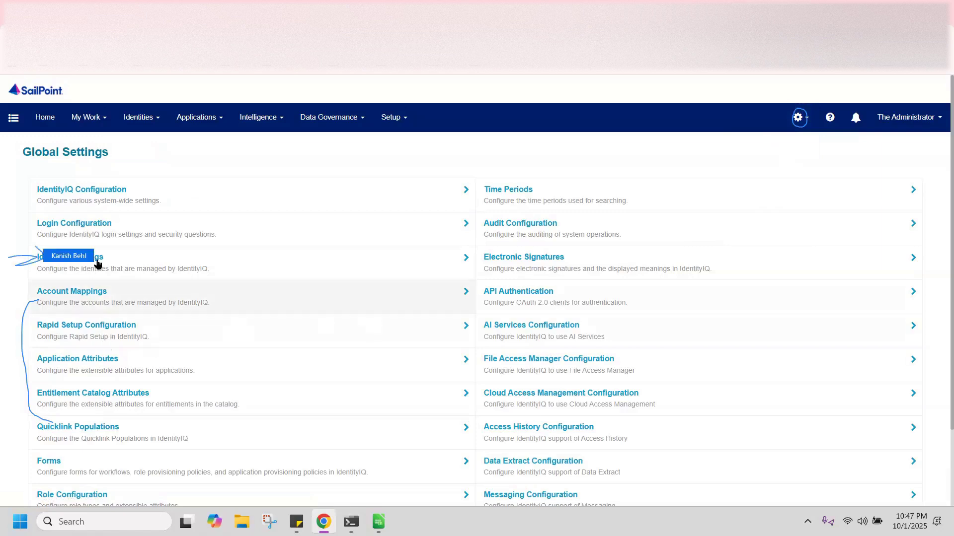
click(474, 272)
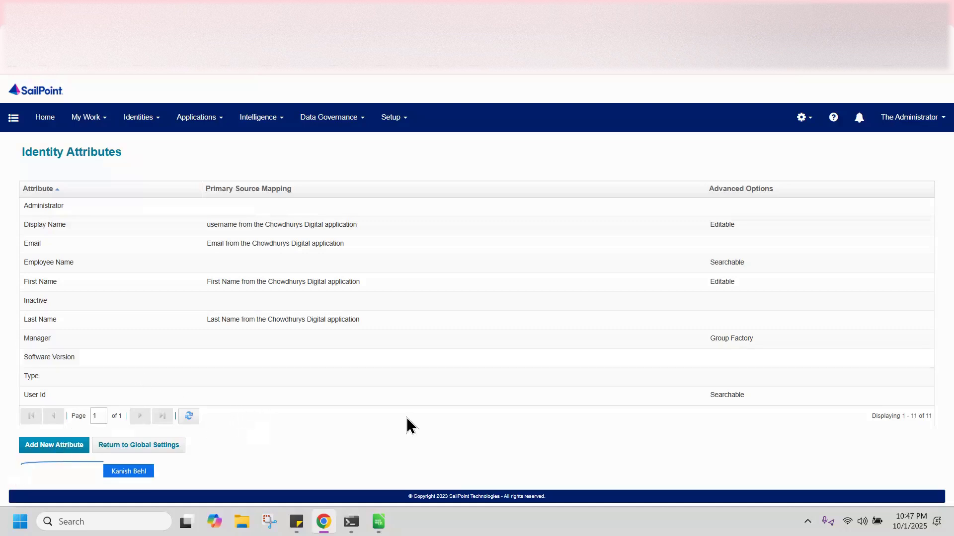
click(54, 445)
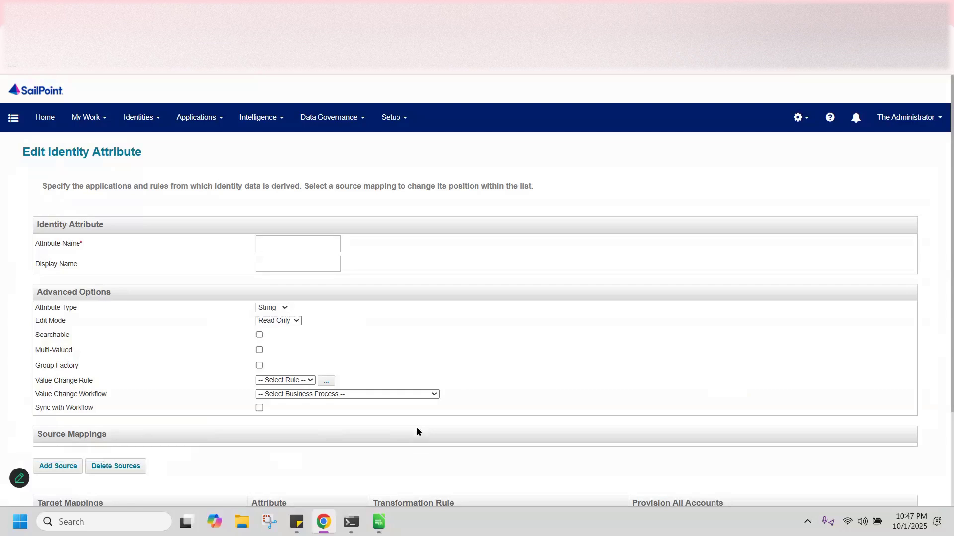
Step: Set the new identity attribute's name to jobTitle and its display name to Job Title
click(321, 247)
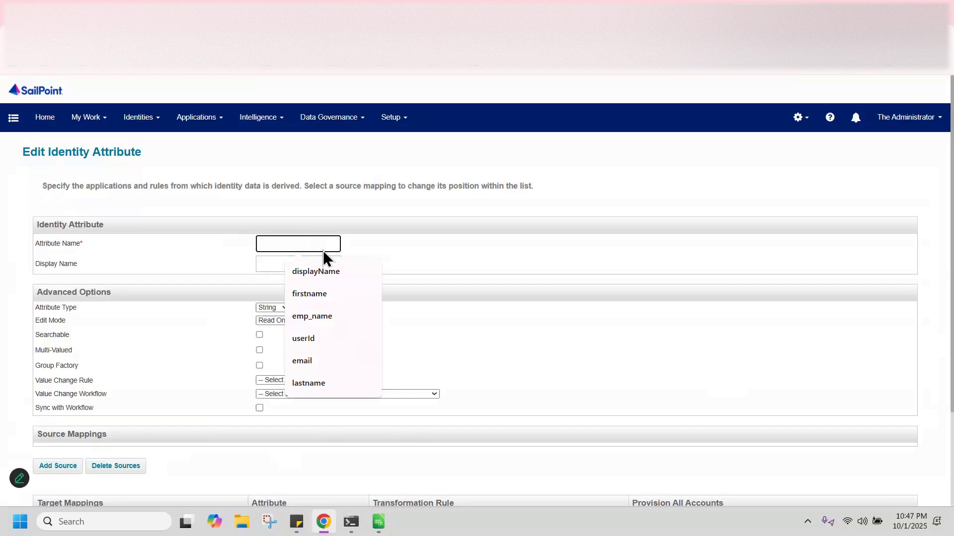
key(super+v)
key(Return)
click(286, 260)
text(Job)
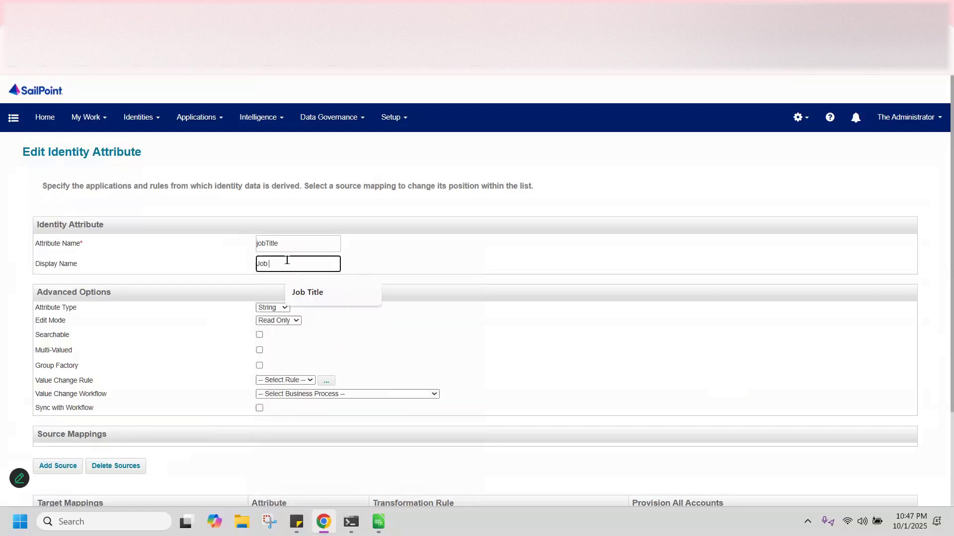
key(Down)
key(Return)
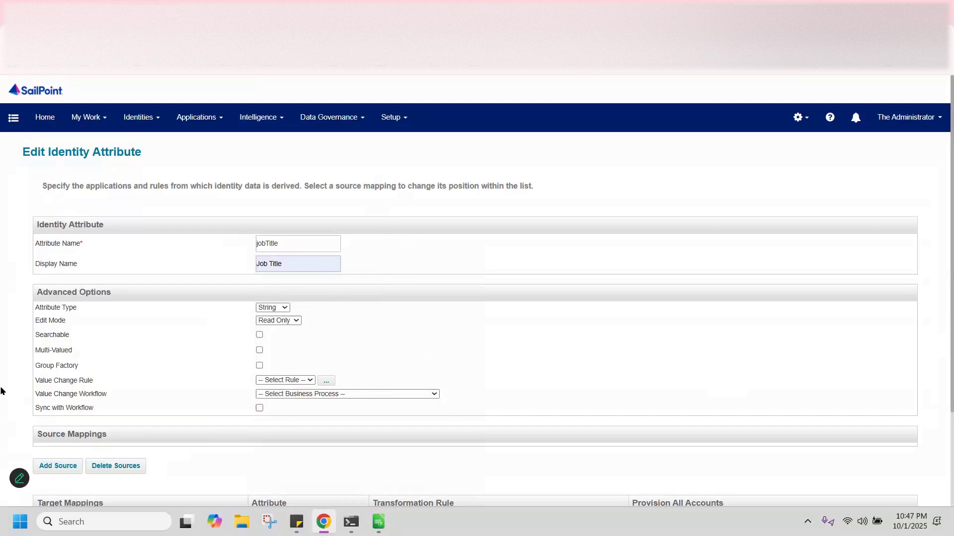
Step: Start an application attribute source mapping for jobTitle with Chowdhurys Digital as the application
scroll(58, 412, down, 1)
scroll(58, 413, down, 1)
scroll(59, 439, down, 1)
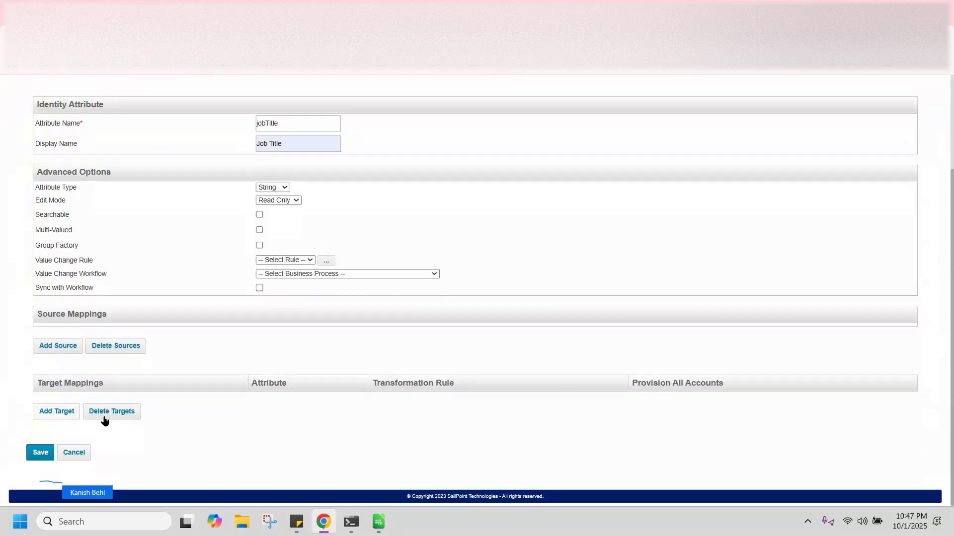
click(58, 346)
click(513, 177)
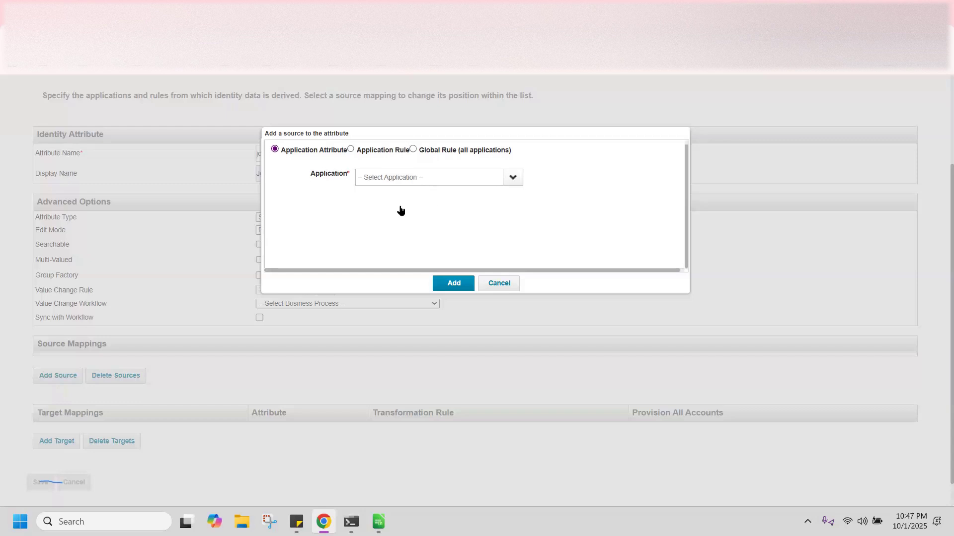
click(416, 193)
click(417, 194)
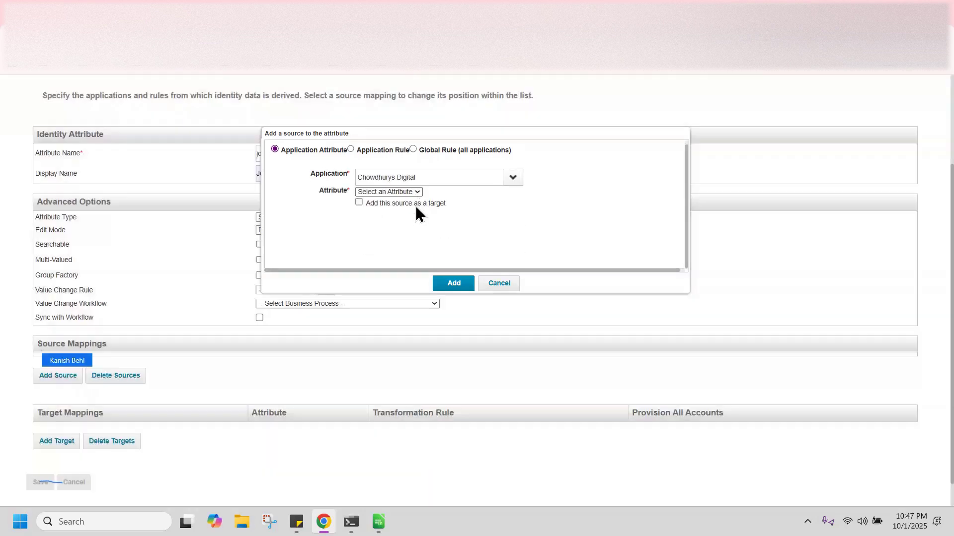